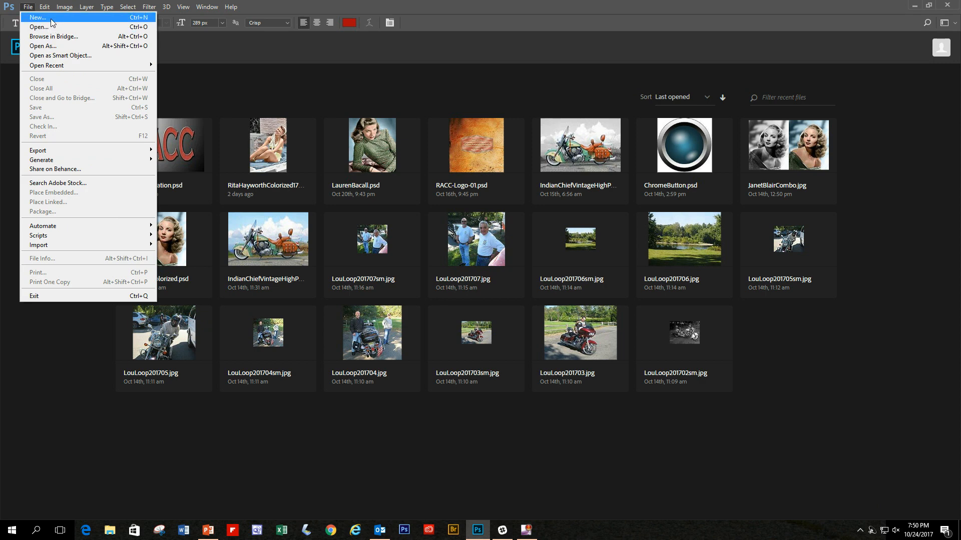
Create a new white RGB document of 1000 × 800 pixels at 72 pixels/inch and hide the Timeline panel
{"action": "left_click", "coordinate": [38, 17]}
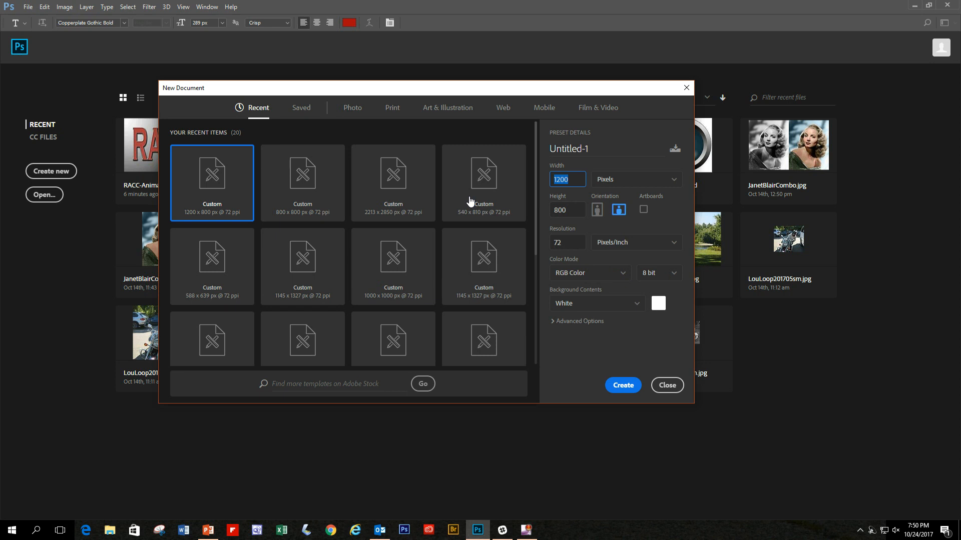
{"action": "type", "text": "1000"}
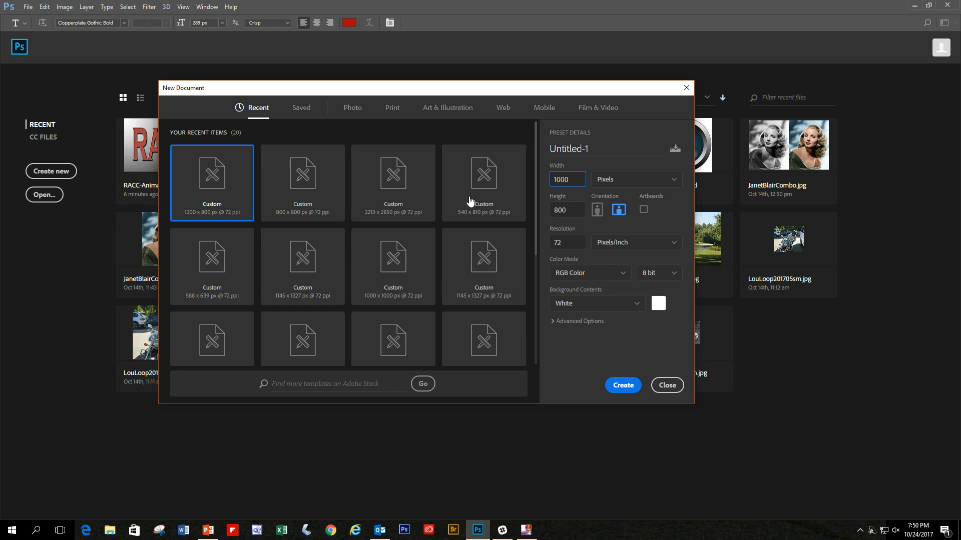
{"action": "left_click", "coordinate": [622, 386]}
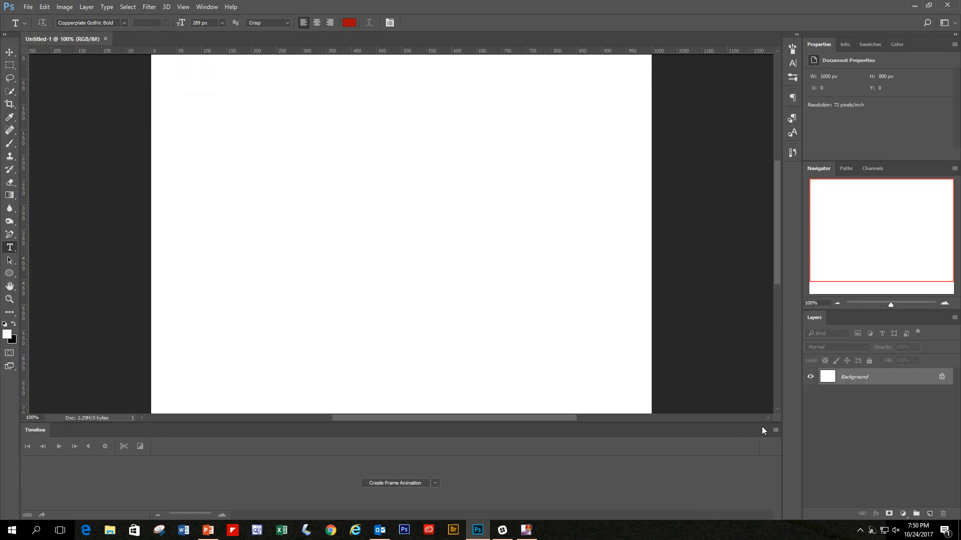
{"action": "left_click", "coordinate": [203, 10]}
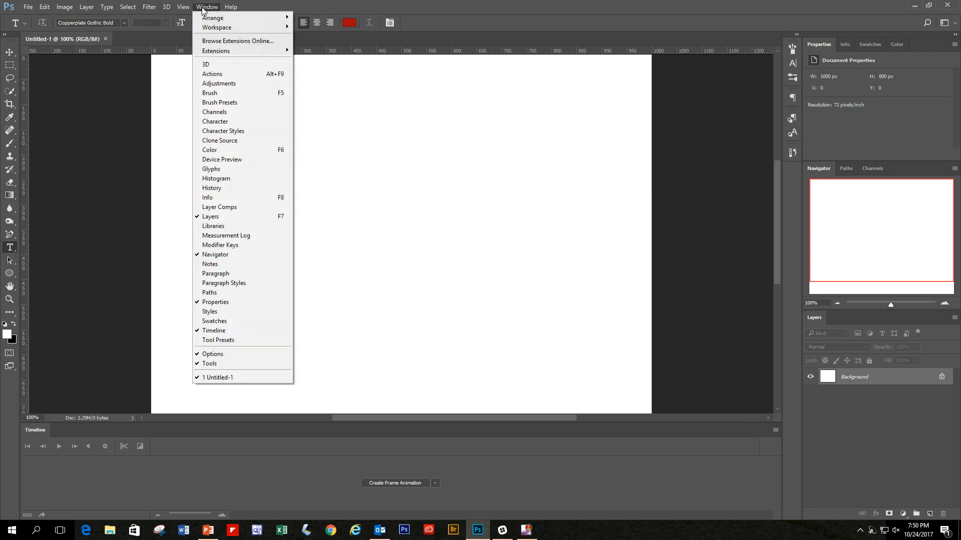
{"action": "left_click", "coordinate": [220, 331]}
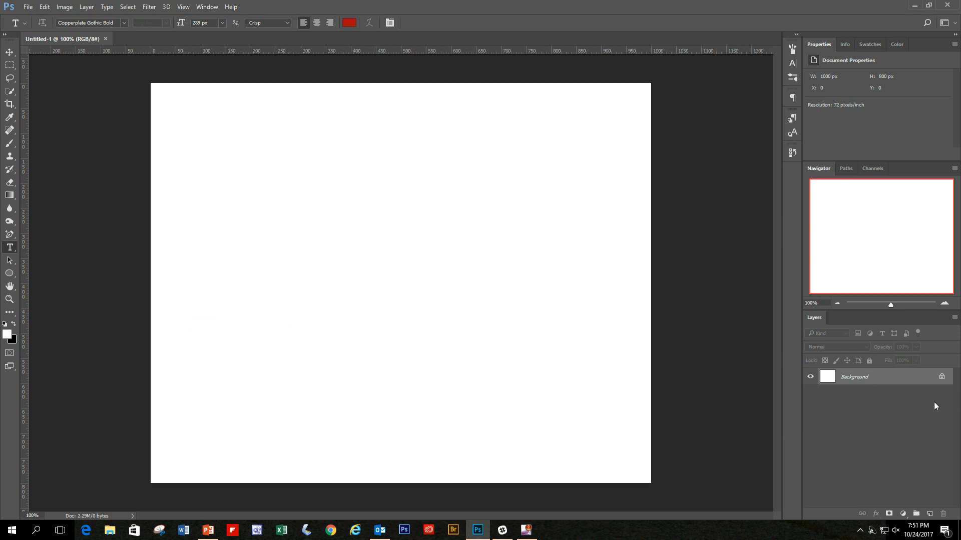
Unlock the Background layer and apply a default Gradient Overlay layer style to it
{"action": "left_click", "coordinate": [942, 377]}
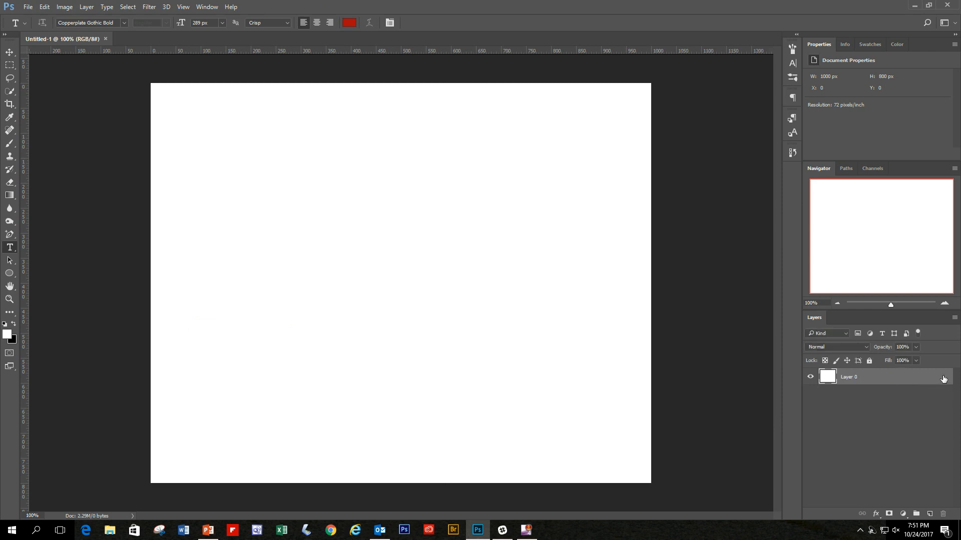
{"action": "key", "text": "h"}
{"action": "double_click", "coordinate": [892, 382]}
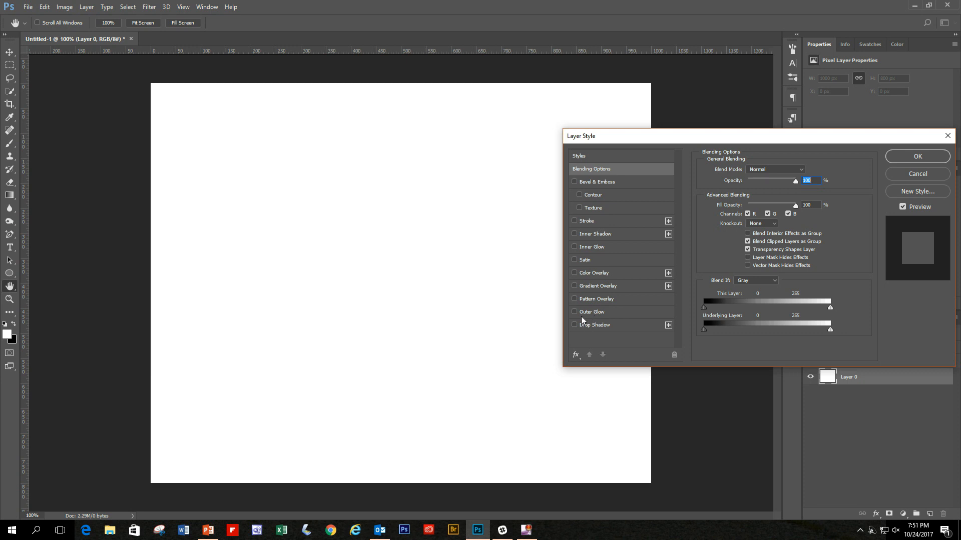
{"action": "left_click", "coordinate": [574, 286]}
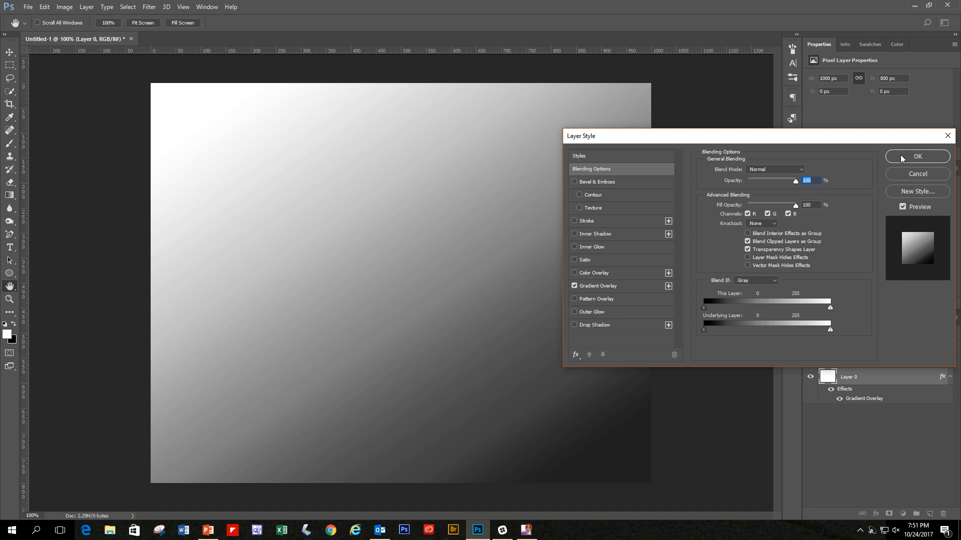
{"action": "left_click", "coordinate": [917, 157]}
Add the text RACC in red 289 px Copperplate Gothic Bold with a full-height R, positioned at about X 28 px, Y 256 px
{"action": "key", "text": "t"}
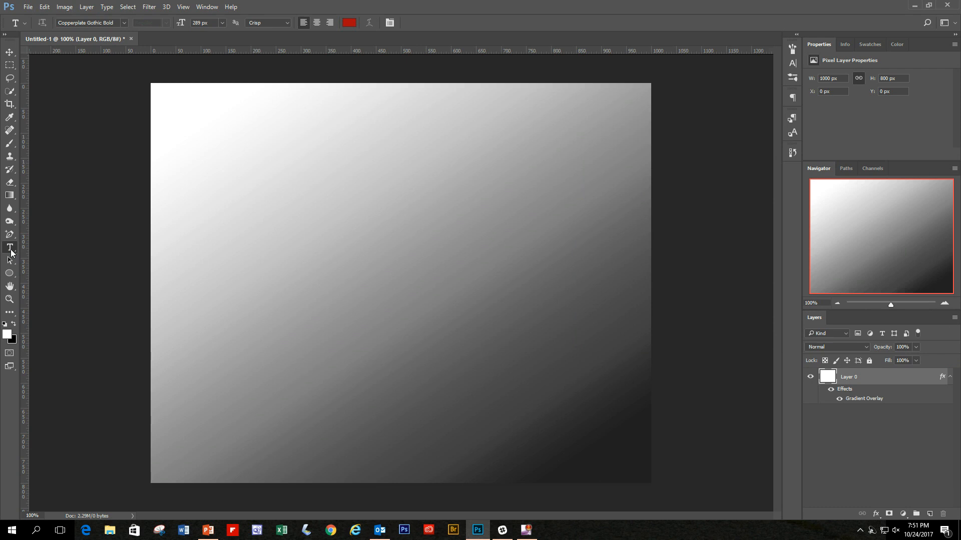
{"action": "left_click", "coordinate": [222, 266]}
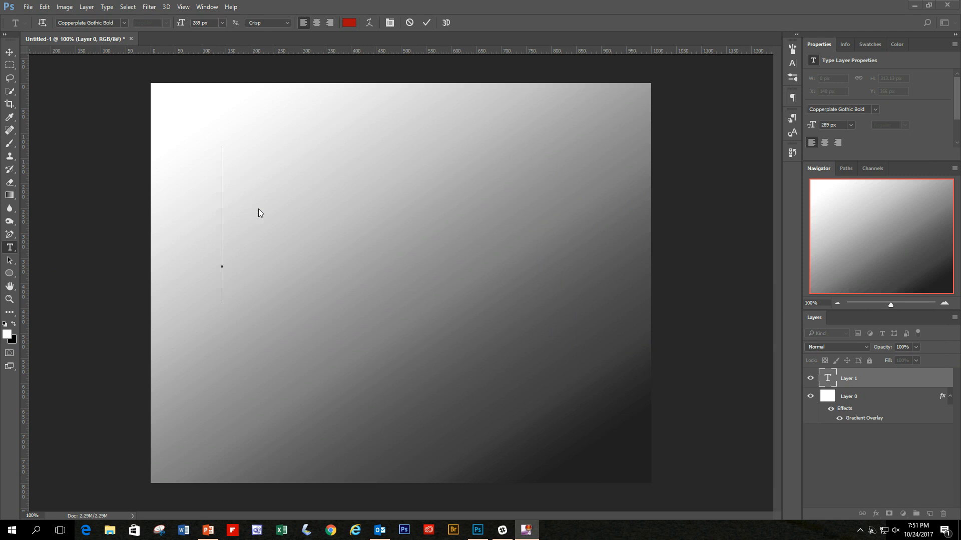
{"action": "type", "text": "R"}
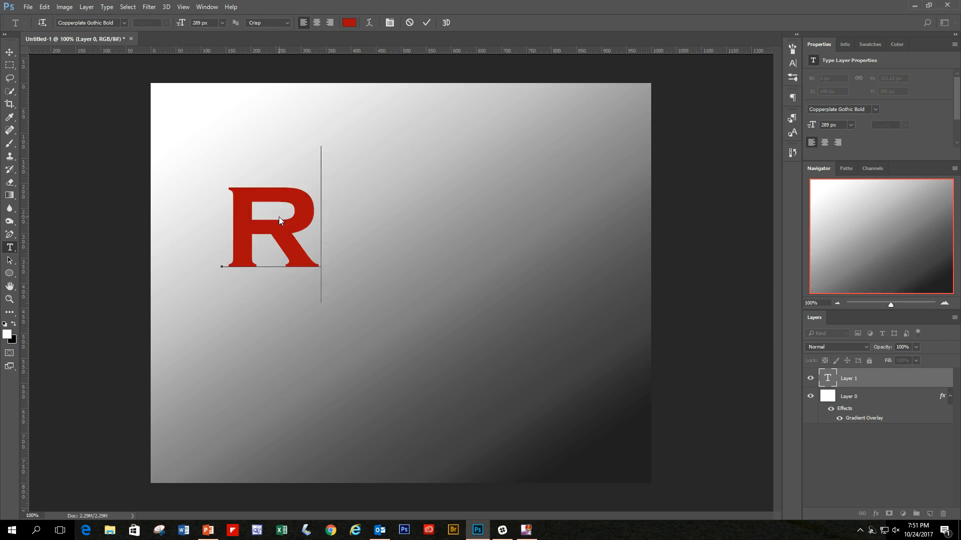
{"action": "type", "text": "ACC"}
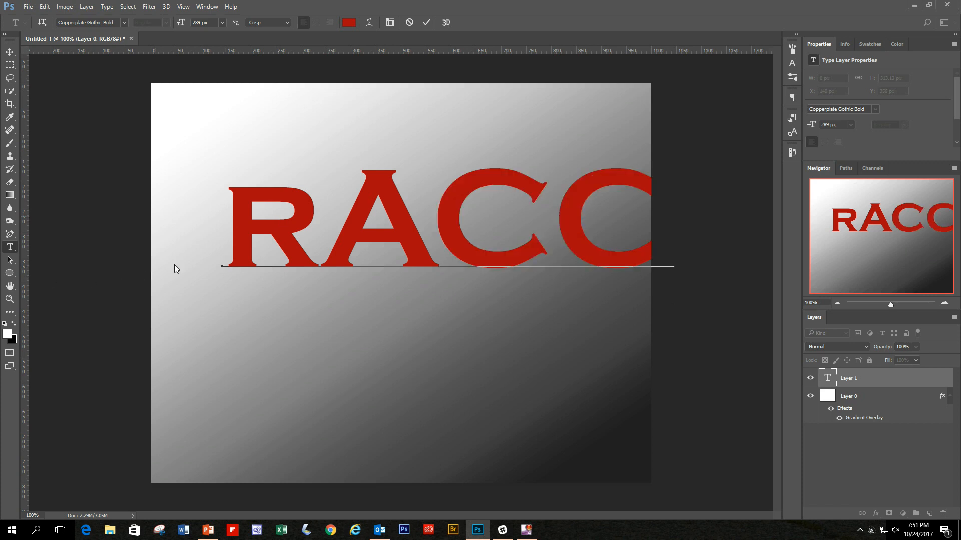
{"action": "left_click_drag", "start_coordinate": [310, 231], "coordinate": [262, 221]}
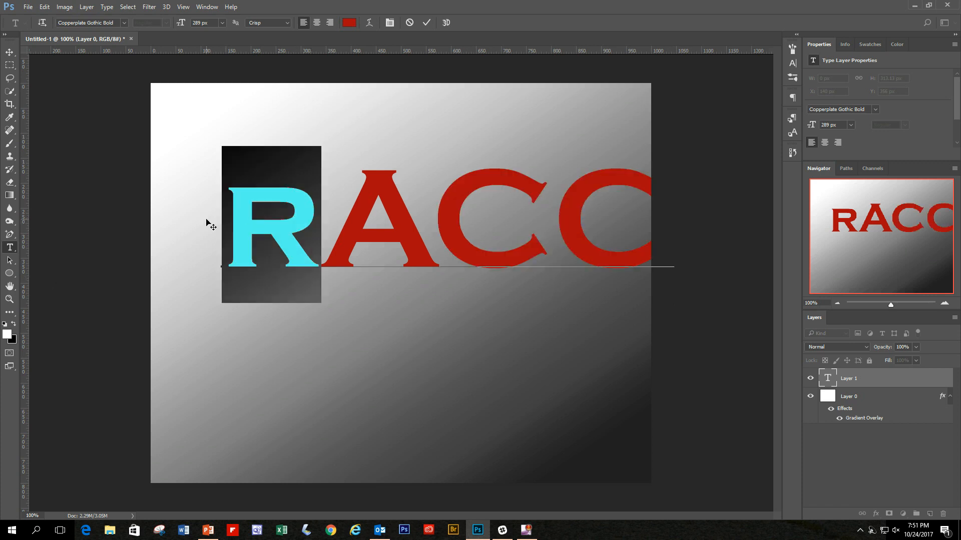
{"action": "key", "text": "Right"}
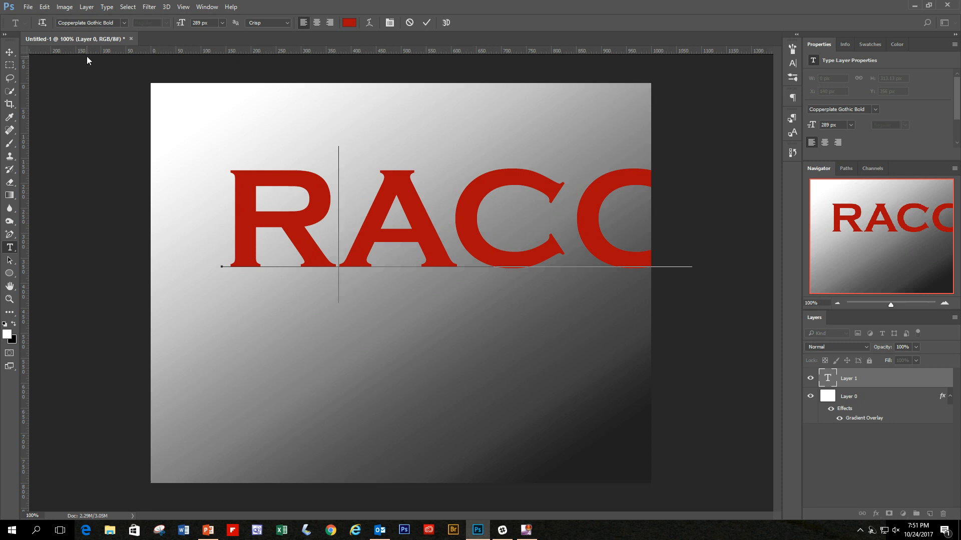
{"action": "key", "text": "ctrl+Return"}
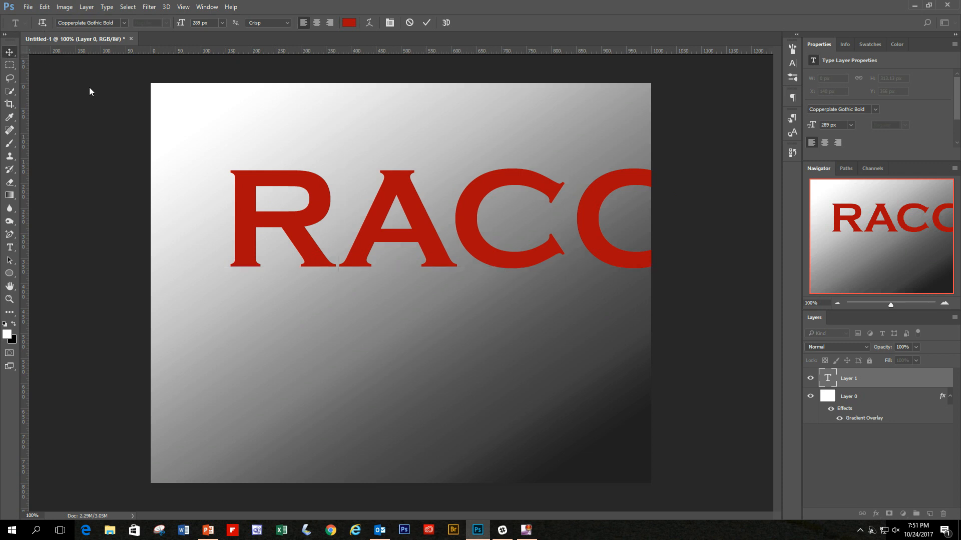
{"action": "left_click_drag", "start_coordinate": [439, 263], "coordinate": [382, 328]}
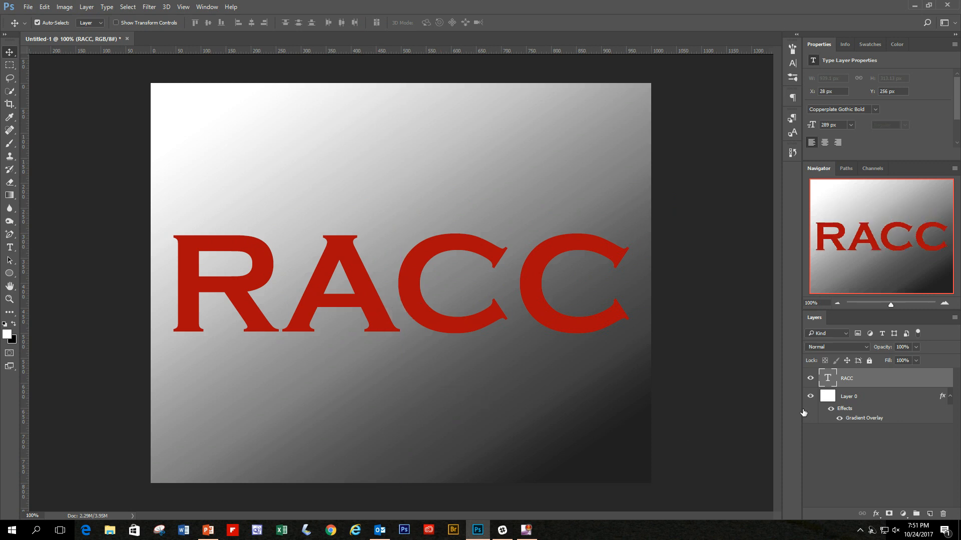
Apply Drop Shadow, Bevel & Emboss and Pattern Overlay layer styles with default settings to the RACC text layer
{"action": "double_click", "coordinate": [884, 382]}
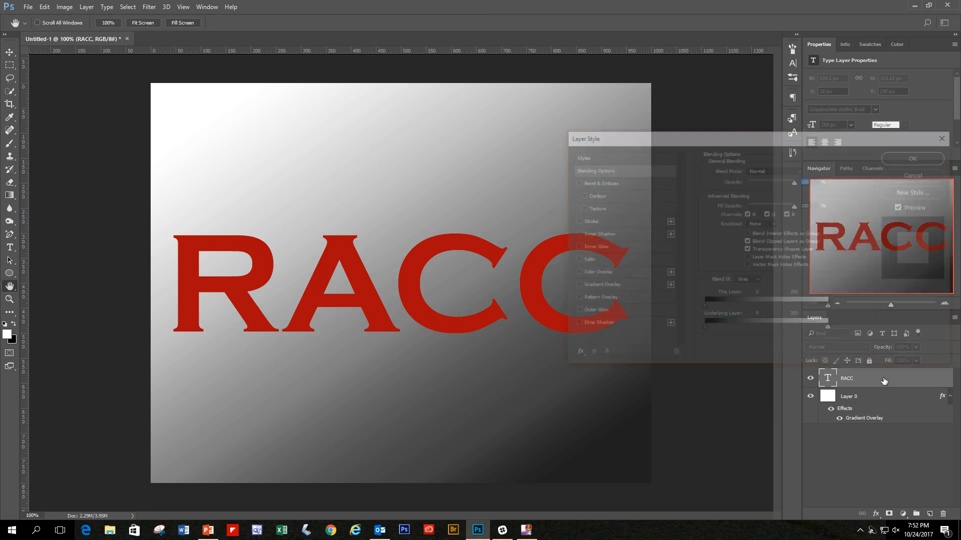
{"action": "left_click_drag", "start_coordinate": [761, 139], "coordinate": [827, 100]}
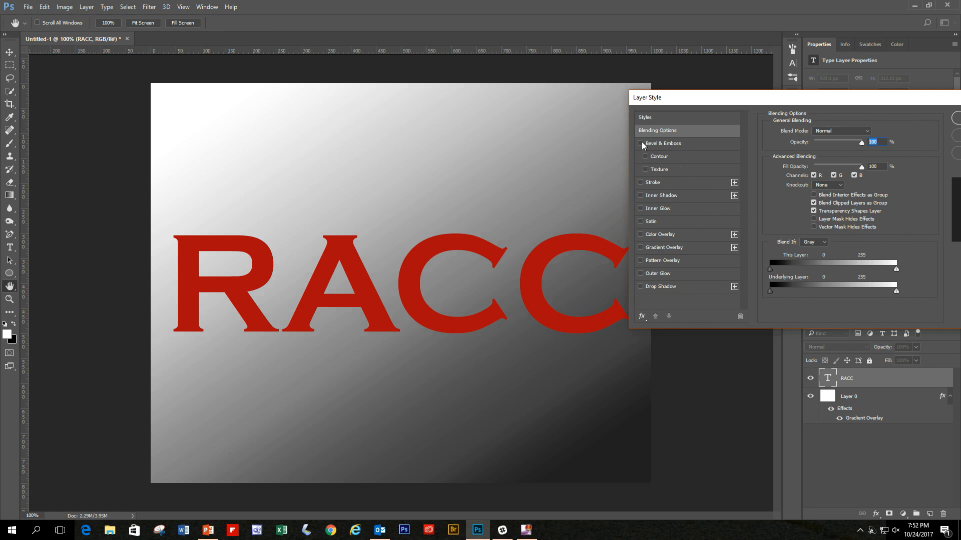
{"action": "left_click", "coordinate": [641, 286]}
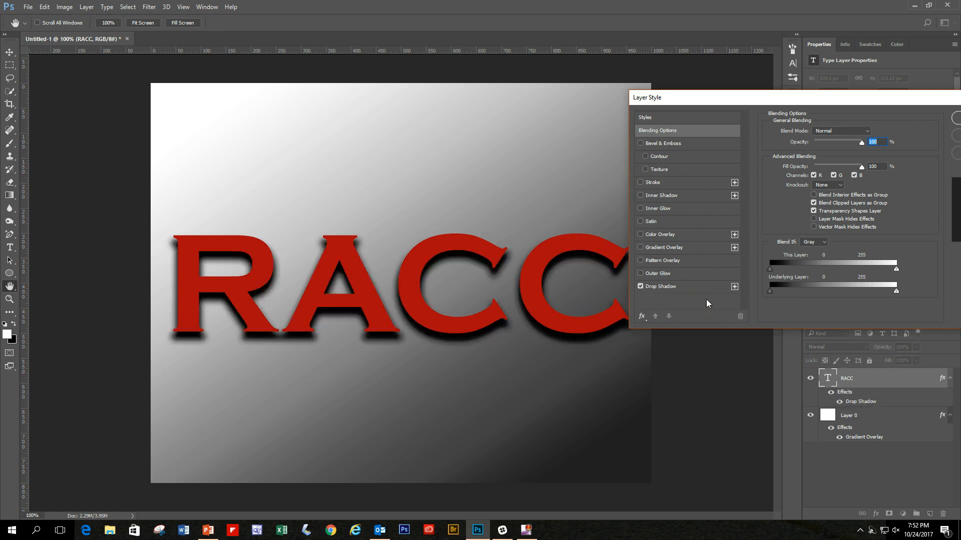
{"action": "left_click", "coordinate": [641, 143]}
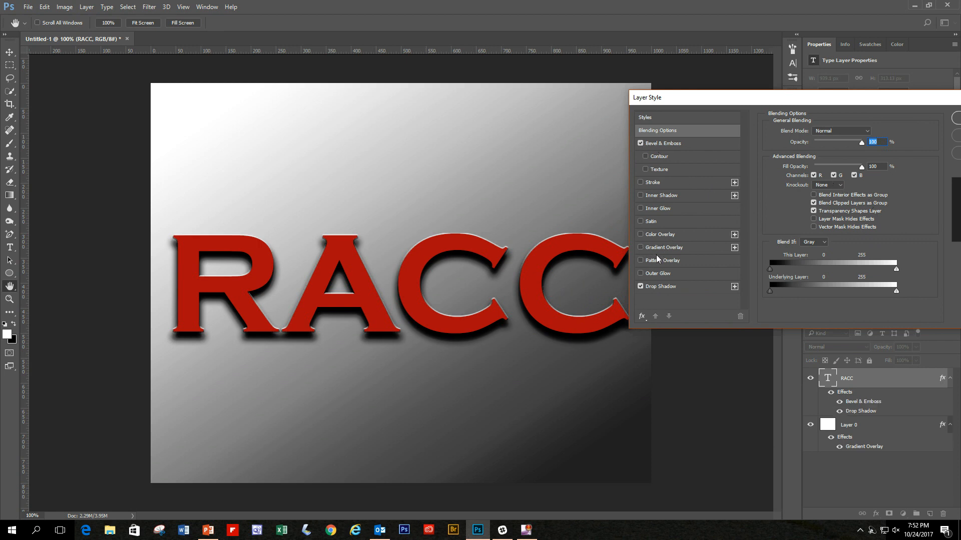
{"action": "left_click", "coordinate": [641, 260]}
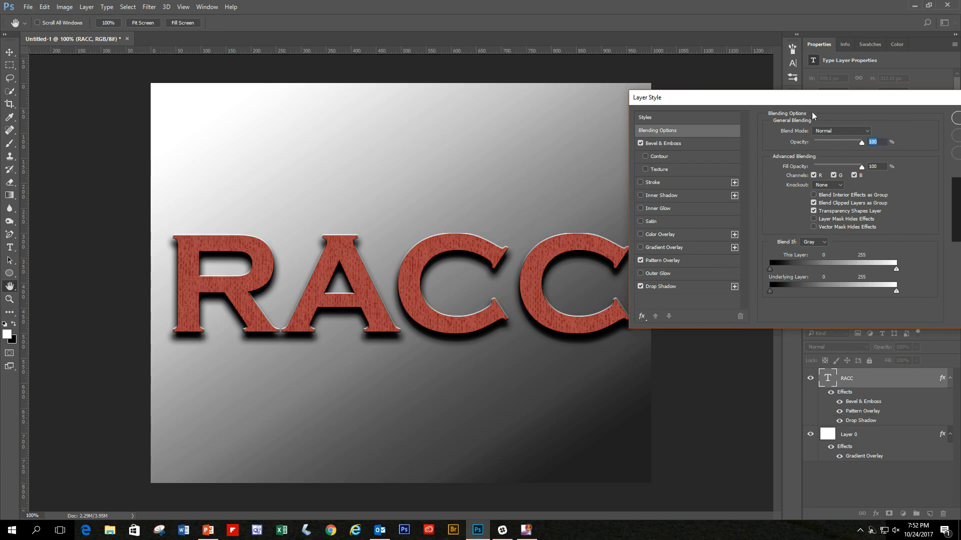
{"action": "left_click_drag", "start_coordinate": [849, 95], "coordinate": [756, 96]}
{"action": "left_click", "coordinate": [889, 118]}
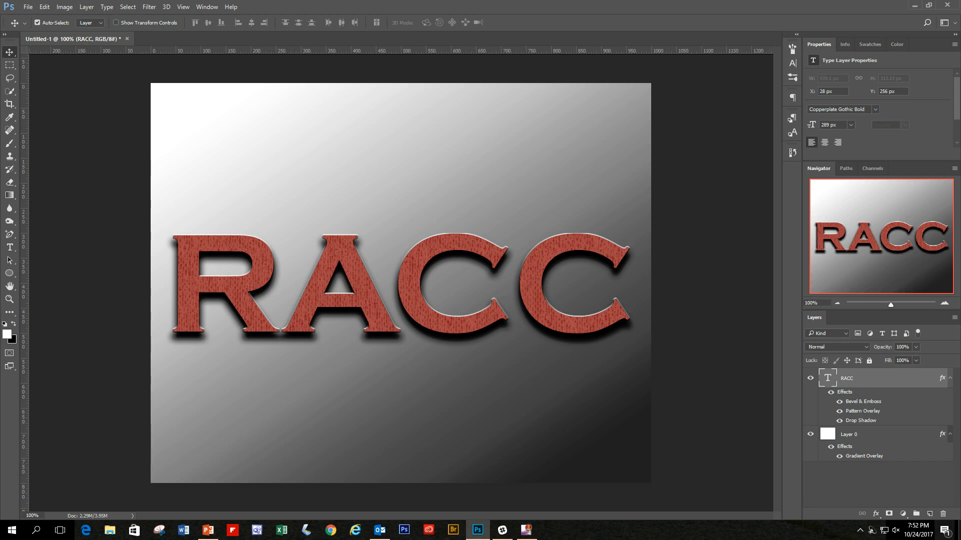
Collapse the RACC layer's effects list and duplicate the text layer three times
{"action": "left_click", "coordinate": [950, 380]}
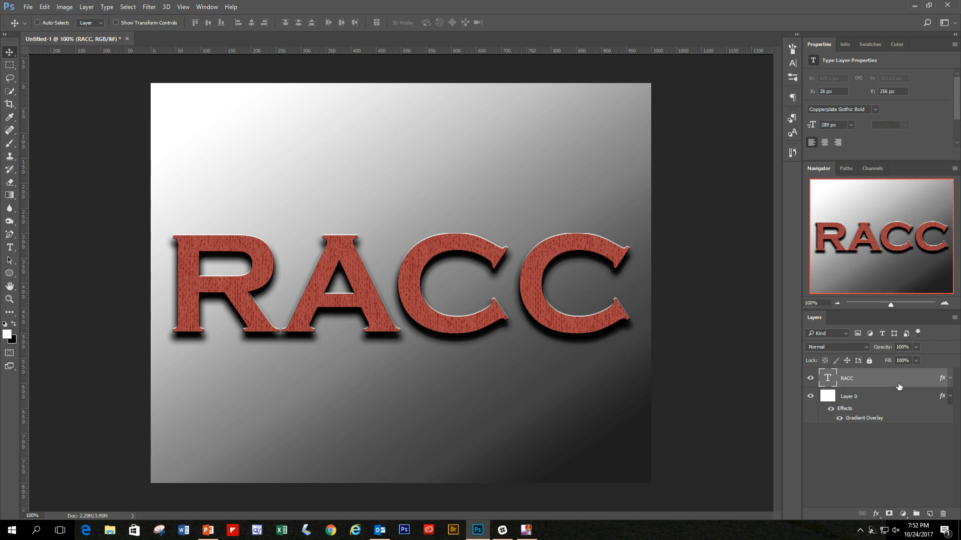
{"action": "key", "text": "ctrl+j"}
{"action": "key", "text": "ctrl+j"}
{"action": "key", "text": "ctrl+j"}
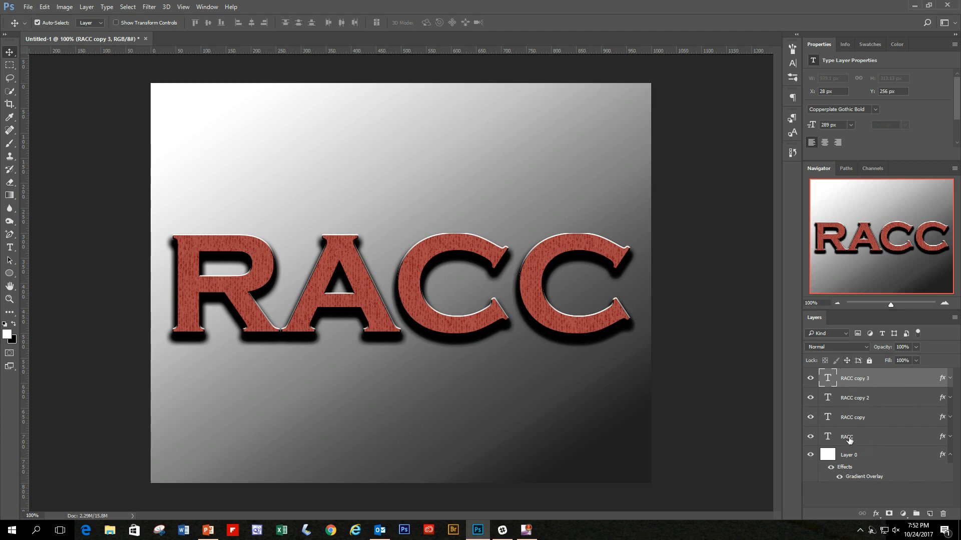
Hide the three RACC copy layers, keeping only the original RACC text and the gradient background visible
{"action": "left_click", "coordinate": [810, 378]}
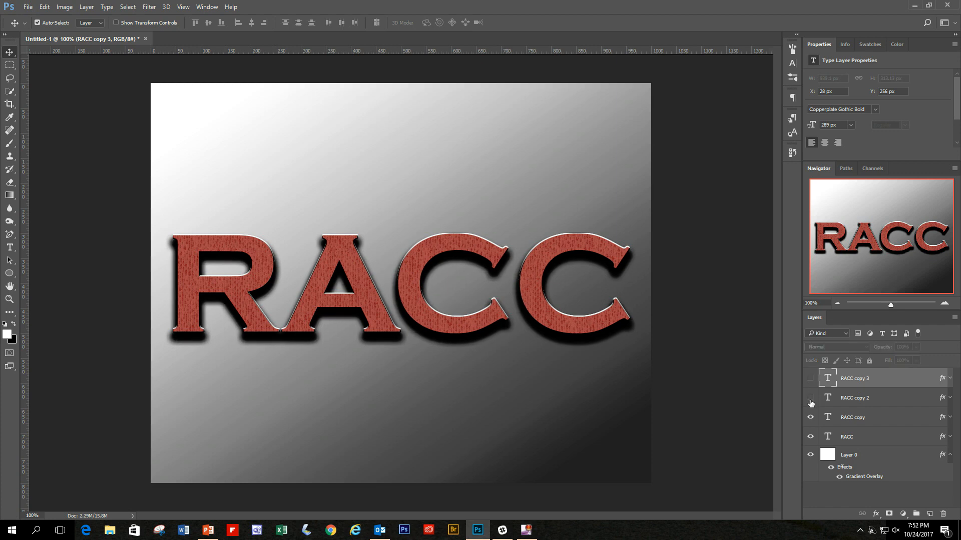
{"action": "left_click", "coordinate": [810, 398]}
{"action": "left_click", "coordinate": [810, 418]}
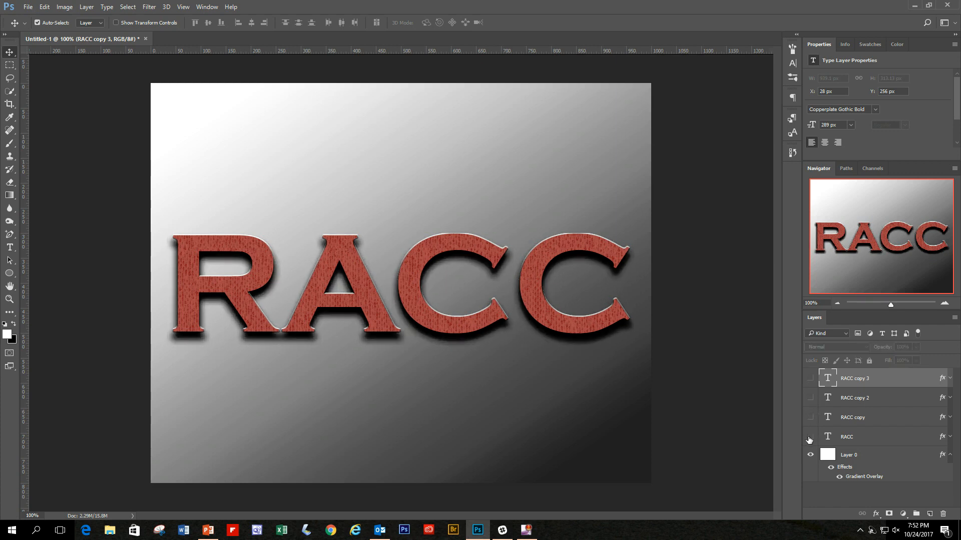
{"action": "left_click", "coordinate": [810, 438]}
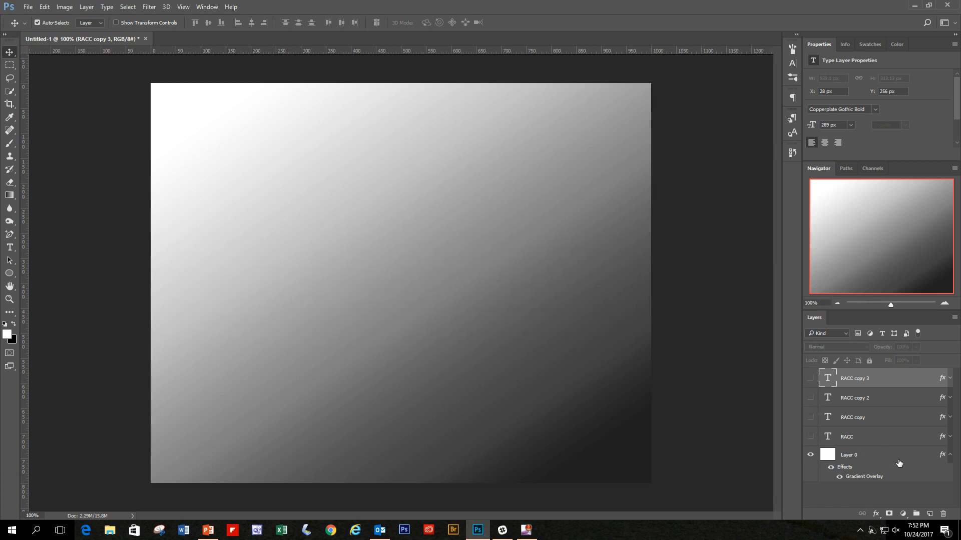
{"action": "left_click", "coordinate": [810, 437]}
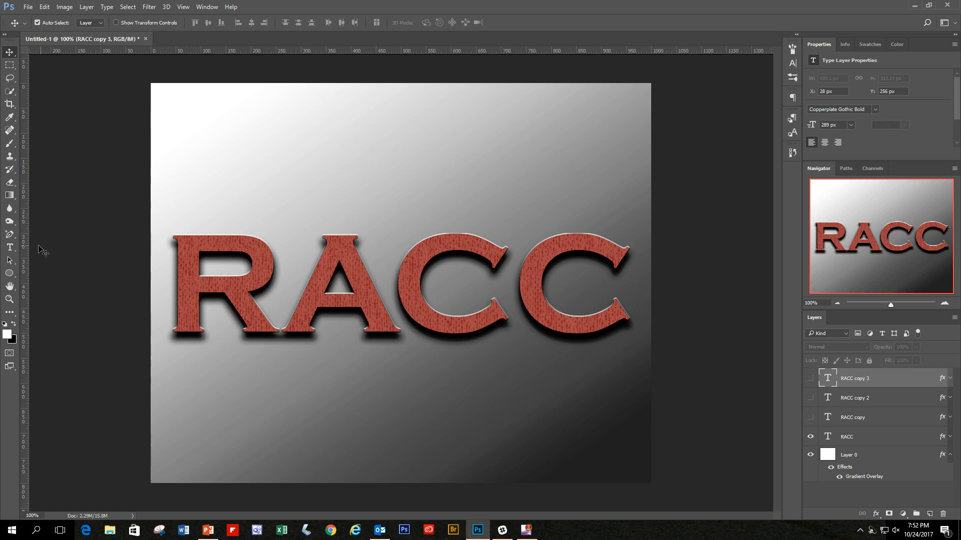
Shorten the original RACC text layer to the single letter R
{"action": "left_click", "coordinate": [9, 247]}
{"action": "left_click", "coordinate": [619, 268]}
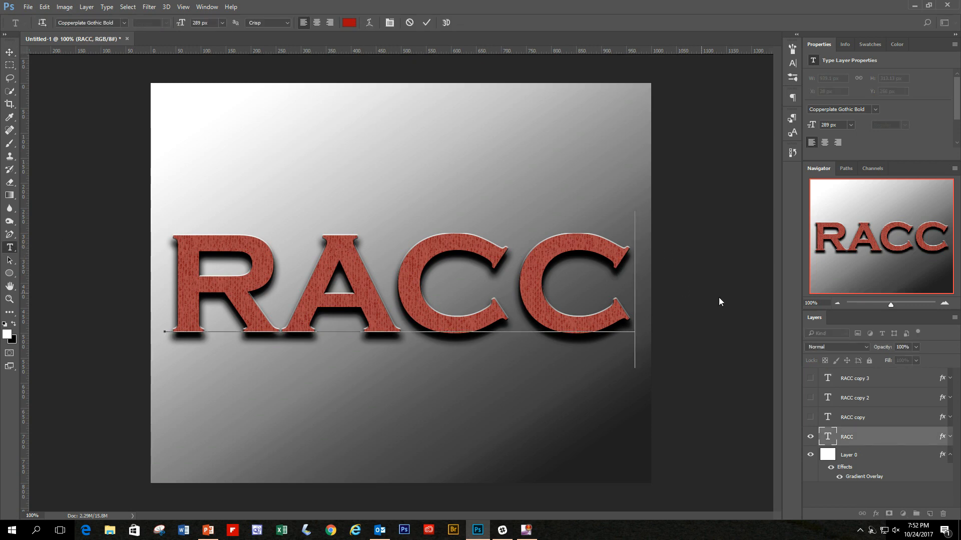
{"action": "key", "text": "Left"}
{"action": "key", "text": "Delete"}
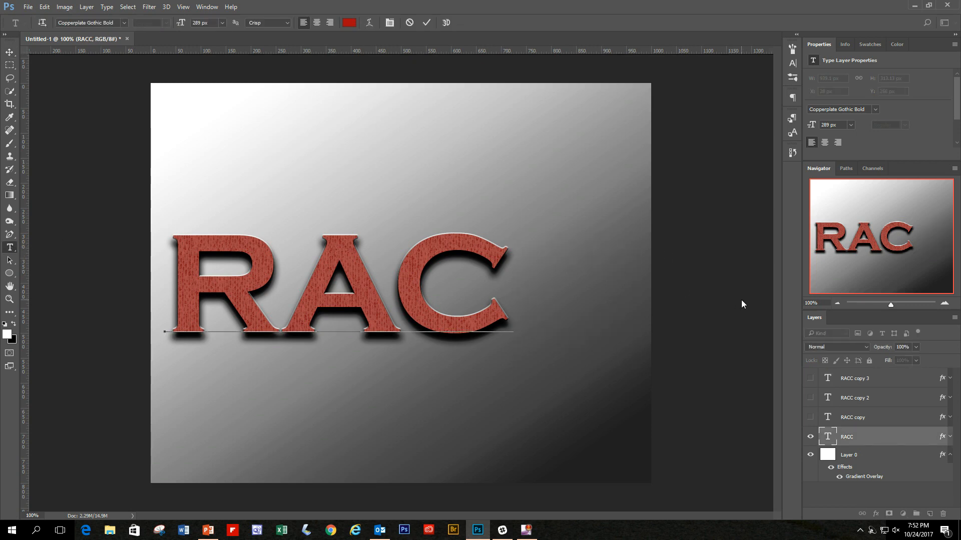
{"action": "key", "text": "BackSpace"}
{"action": "key", "text": "BackSpace"}
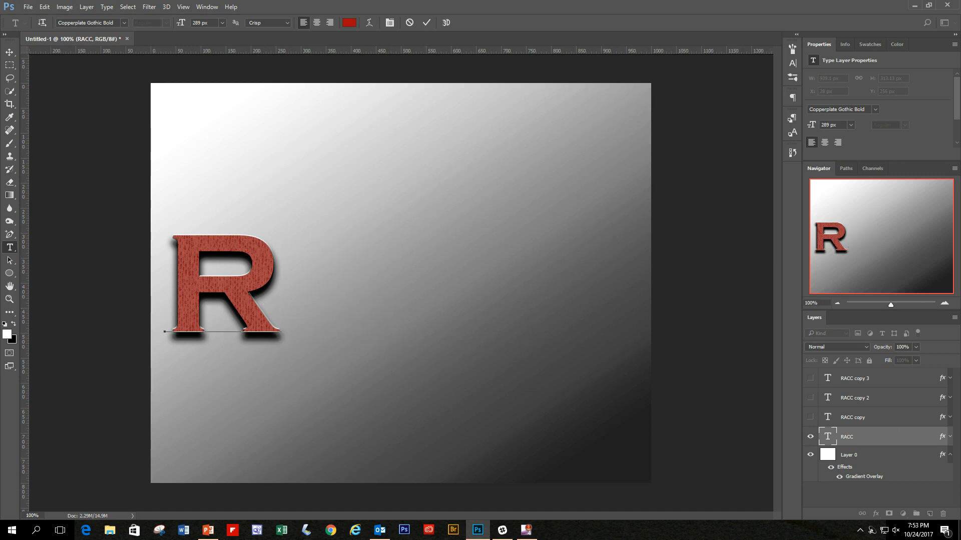
Show the RACC copy layer and shorten its text to RA
{"action": "left_click", "coordinate": [810, 417]}
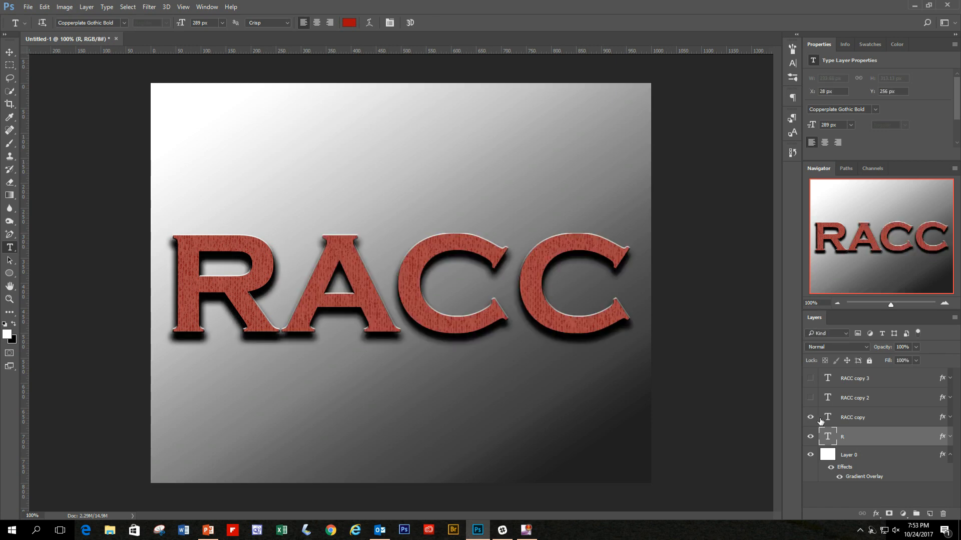
{"action": "left_click", "coordinate": [608, 300]}
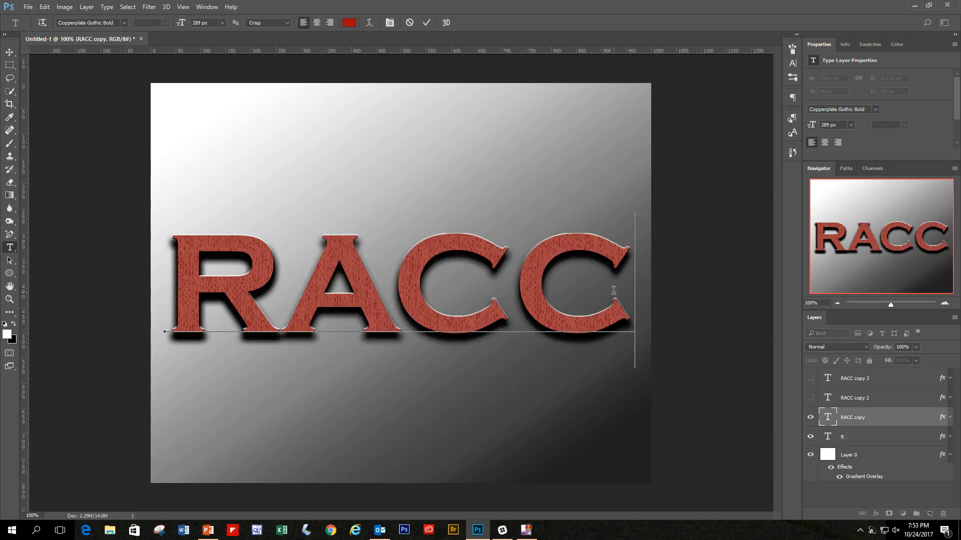
{"action": "key", "text": "BackSpace"}
{"action": "key", "text": "BackSpace"}
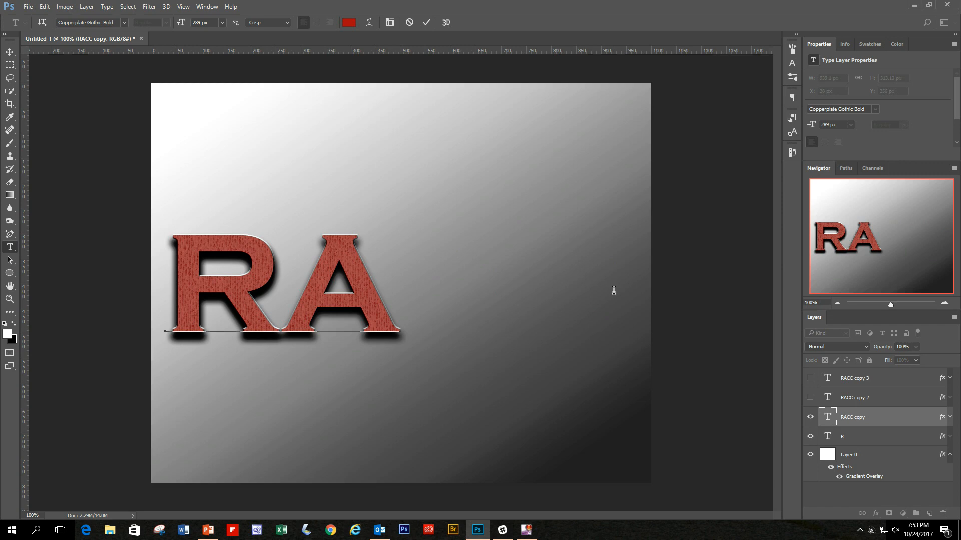
Show the RACC copy 2 layer and shorten its text to RAC
{"action": "left_click", "coordinate": [810, 398]}
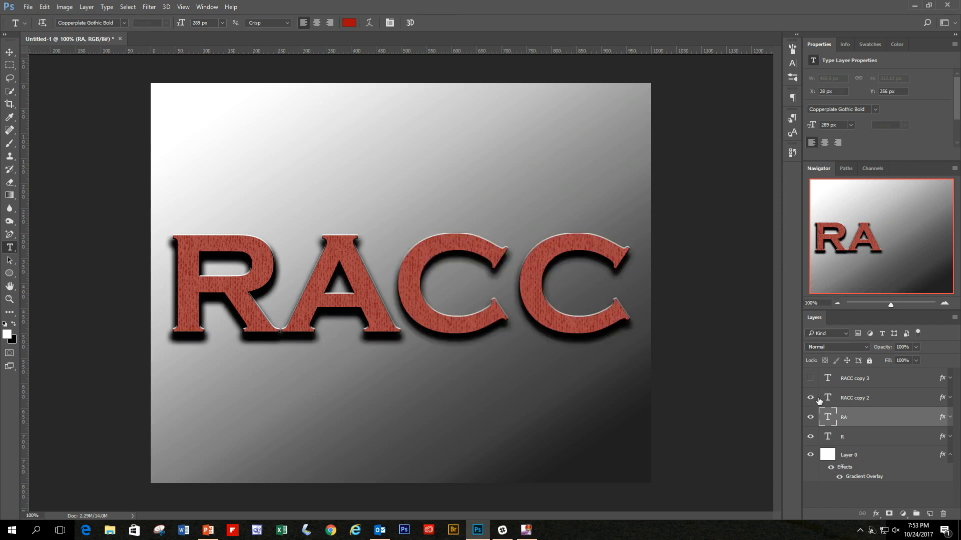
{"action": "left_click", "coordinate": [611, 283]}
{"action": "key", "text": "BackSpace"}
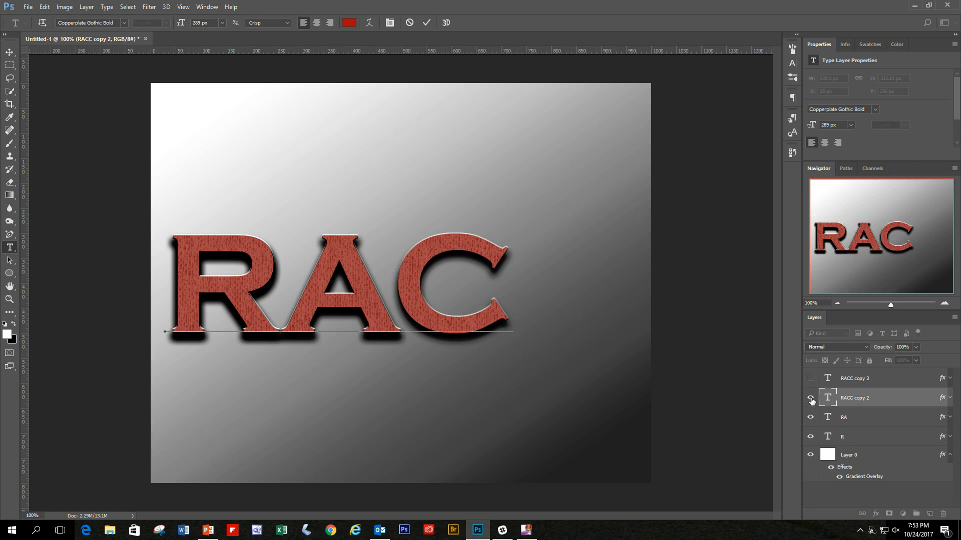
Hide all text layers, reveal them one by one from R to RACC to preview the letter build-up, and hide them again
{"action": "left_click_drag", "start_coordinate": [811, 399], "coordinate": [820, 440]}
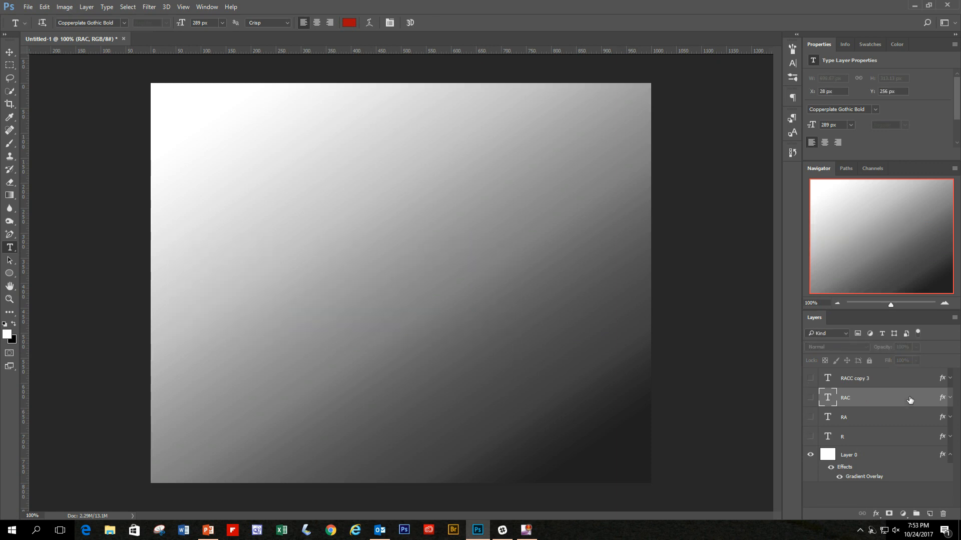
{"action": "left_click", "coordinate": [810, 437]}
{"action": "left_click", "coordinate": [810, 417]}
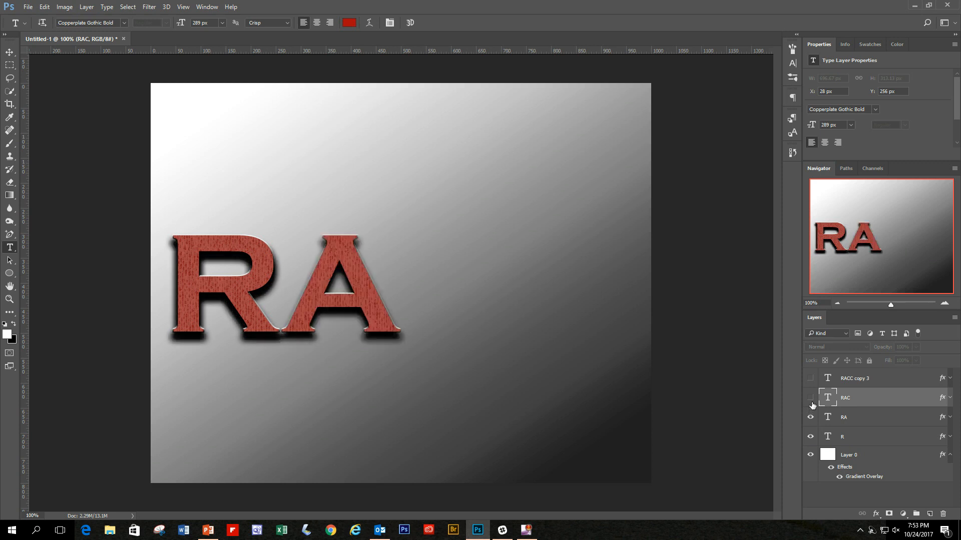
{"action": "left_click", "coordinate": [810, 397]}
{"action": "left_click", "coordinate": [810, 379]}
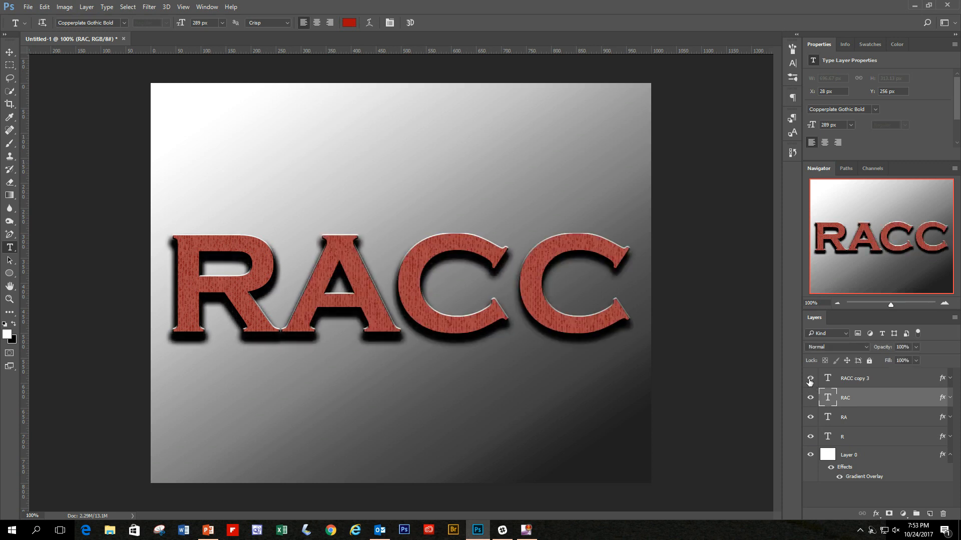
{"action": "left_click", "coordinate": [811, 379]}
{"action": "left_click", "coordinate": [810, 397]}
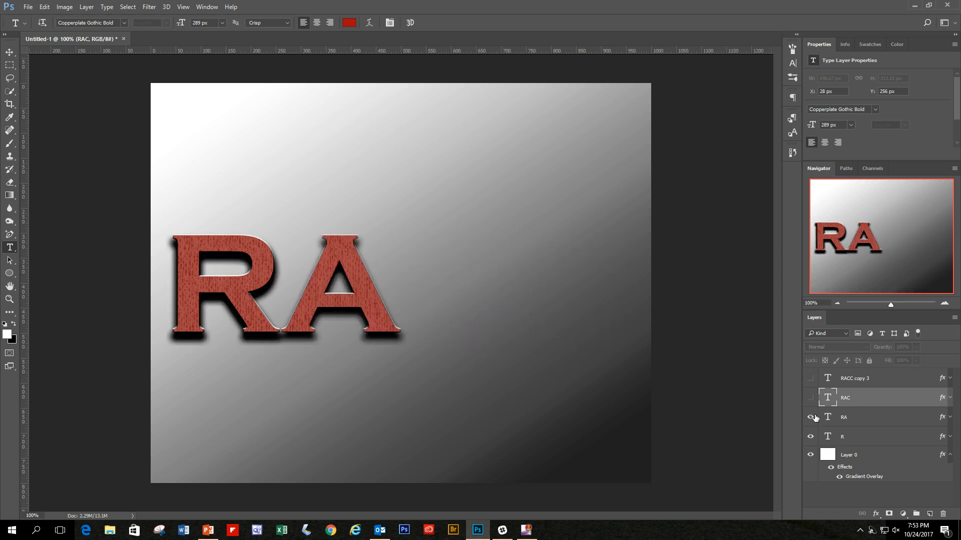
{"action": "left_click", "coordinate": [810, 417]}
{"action": "left_click", "coordinate": [811, 437]}
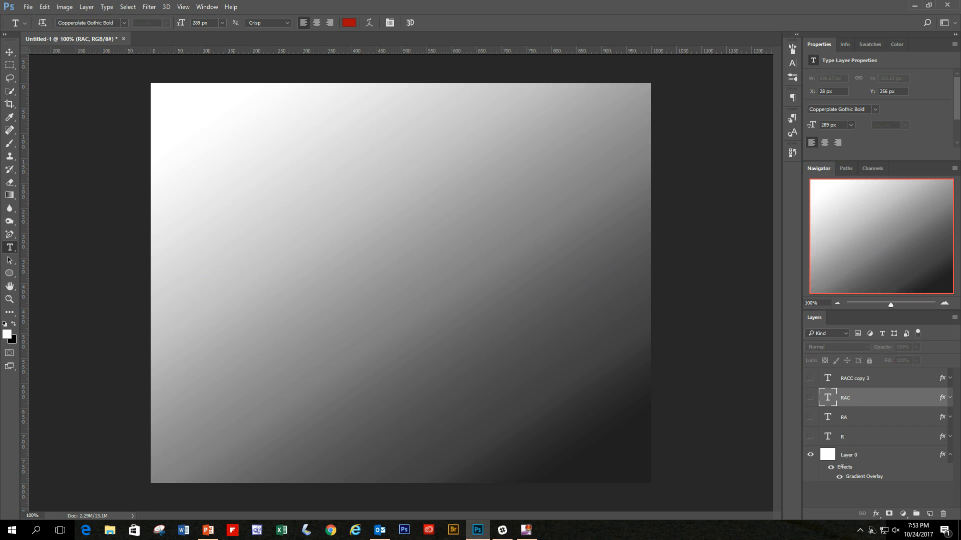
Make all four text layers visible and display the animation timeline
{"action": "key", "text": "alt+Tab"}
{"action": "left_click_drag", "start_coordinate": [810, 437], "coordinate": [811, 379]}
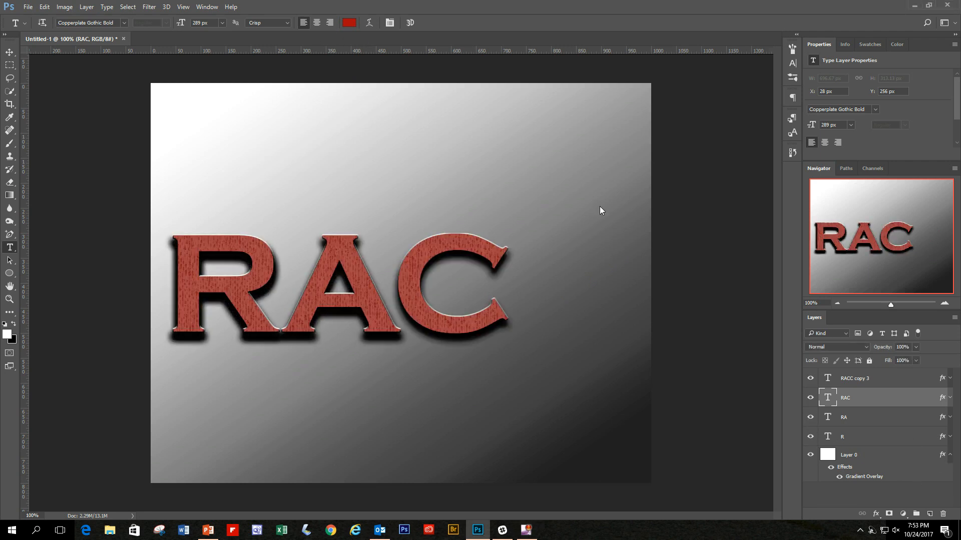
{"action": "left_click", "coordinate": [206, 7]}
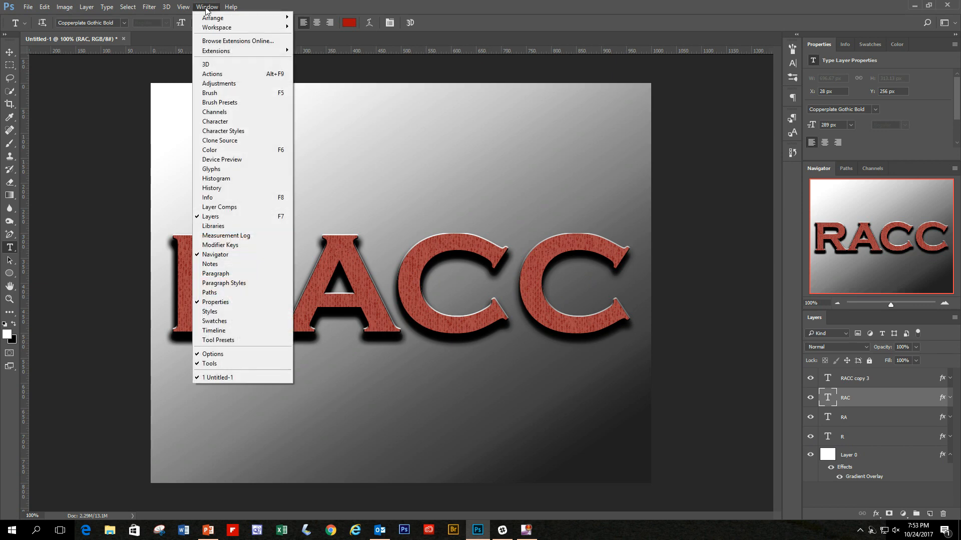
{"action": "left_click", "coordinate": [229, 331]}
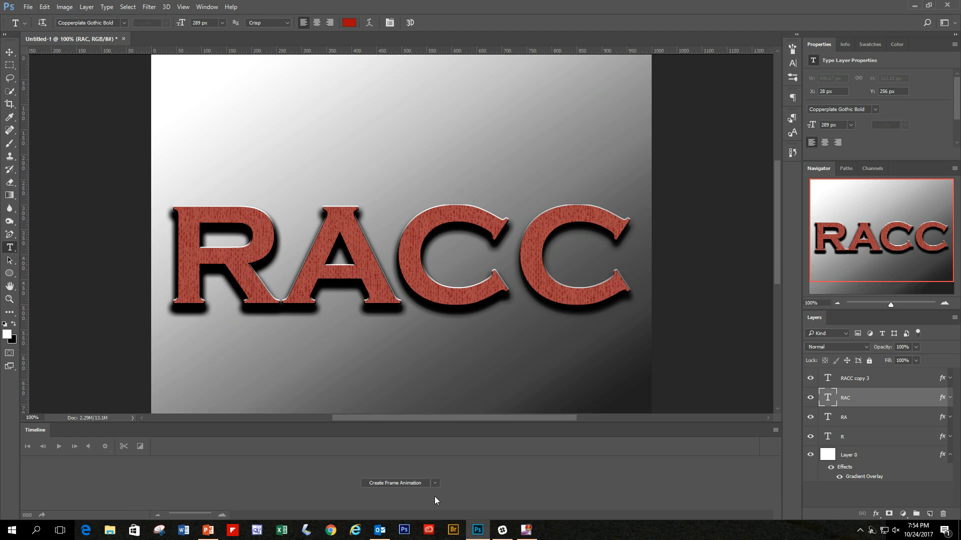
Choose frame animation instead of a video timeline and create its first frame
{"action": "left_click", "coordinate": [435, 483]}
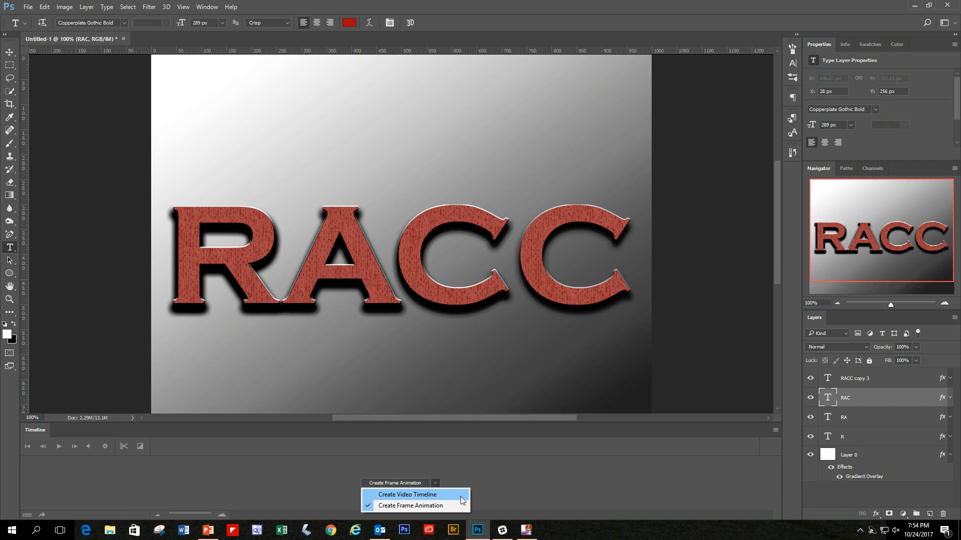
{"action": "left_click", "coordinate": [523, 482]}
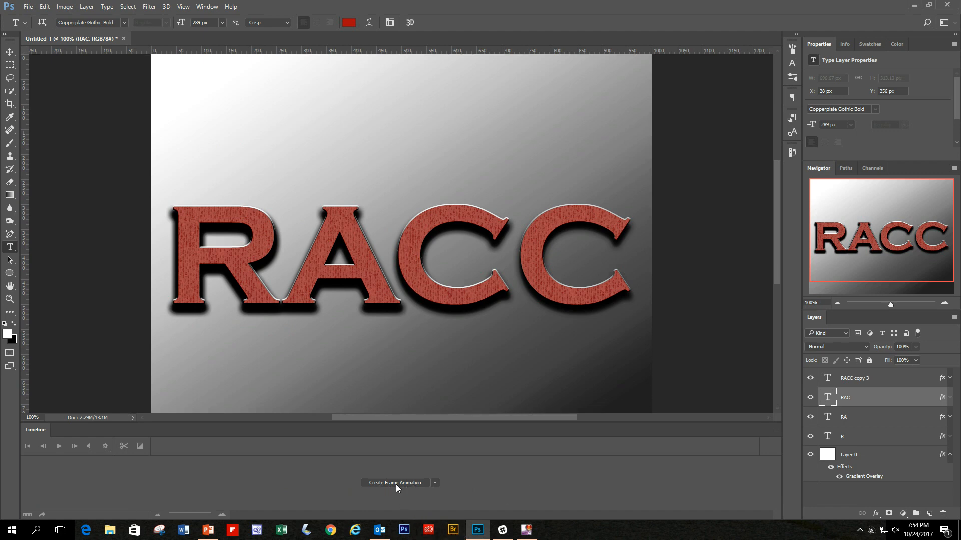
{"action": "left_click", "coordinate": [435, 483]}
{"action": "left_click", "coordinate": [403, 505]}
{"action": "left_click", "coordinate": [399, 484]}
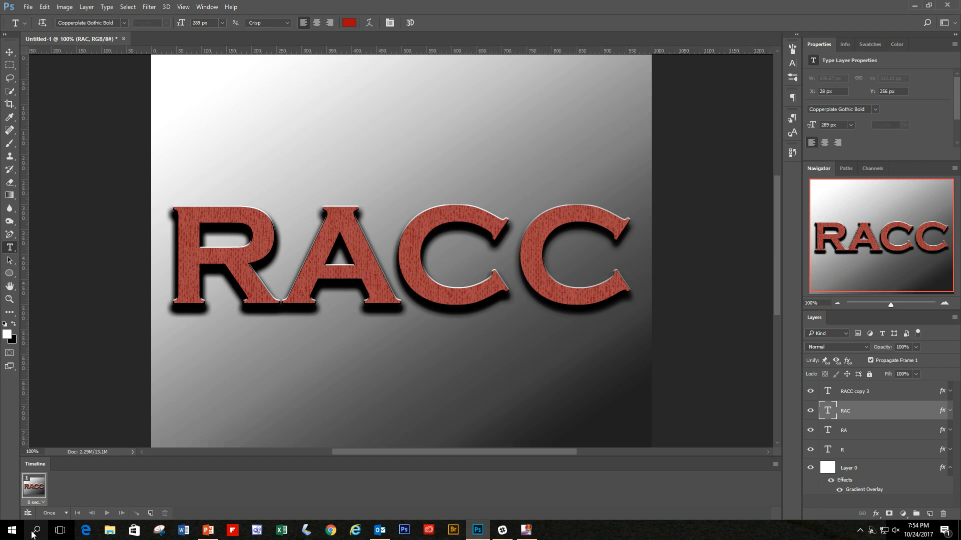
Duplicate the first animation frame three times to make four frames
{"action": "left_click", "coordinate": [149, 515]}
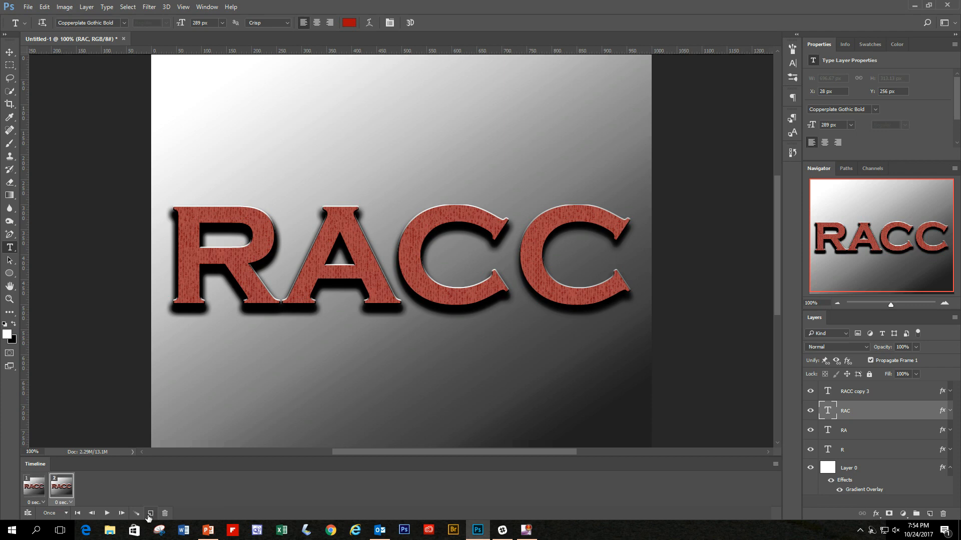
{"action": "left_click", "coordinate": [149, 516]}
{"action": "left_click", "coordinate": [149, 516]}
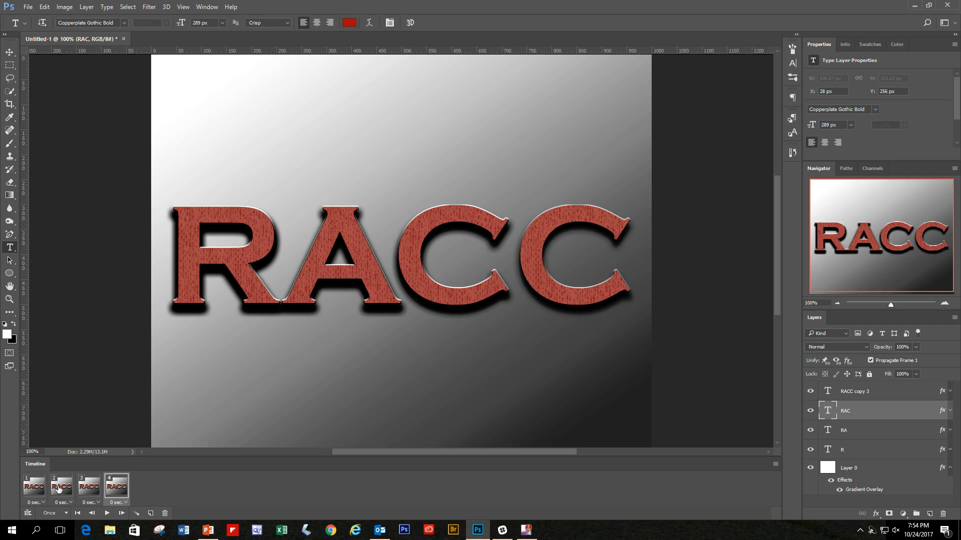
In frame 1, hide the RA, RAC and RACC copy 3 layers, leaving only R over the background
{"action": "left_click", "coordinate": [32, 490]}
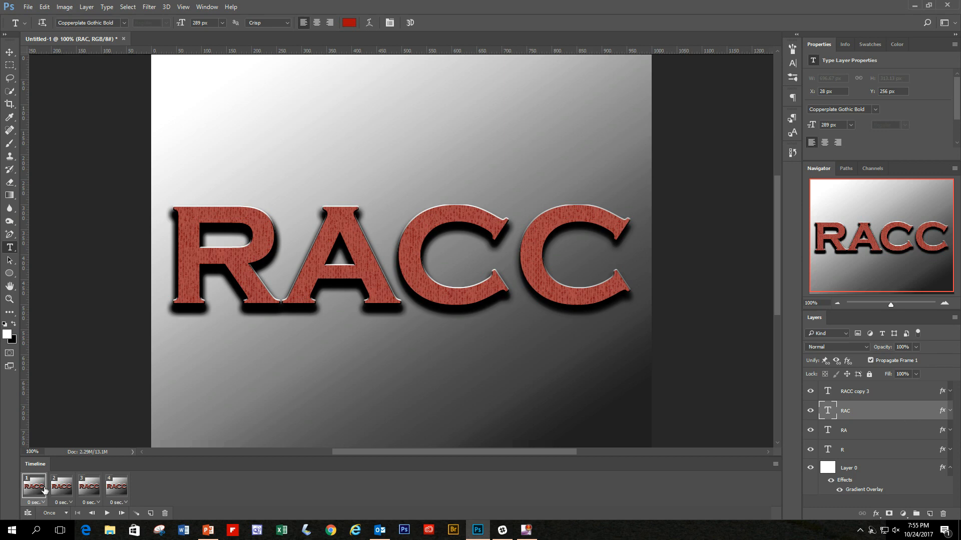
{"action": "left_click", "coordinate": [811, 431]}
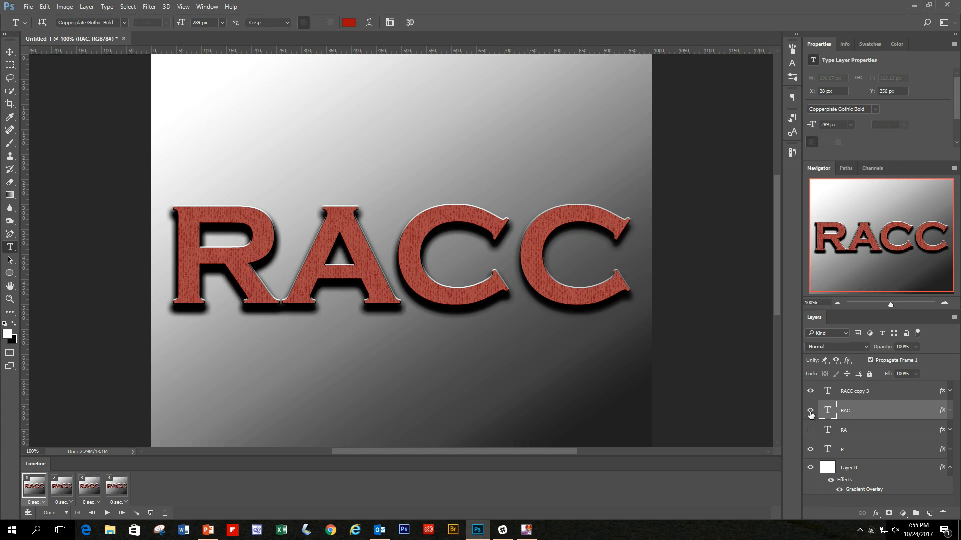
{"action": "left_click", "coordinate": [810, 410]}
{"action": "left_click", "coordinate": [811, 391]}
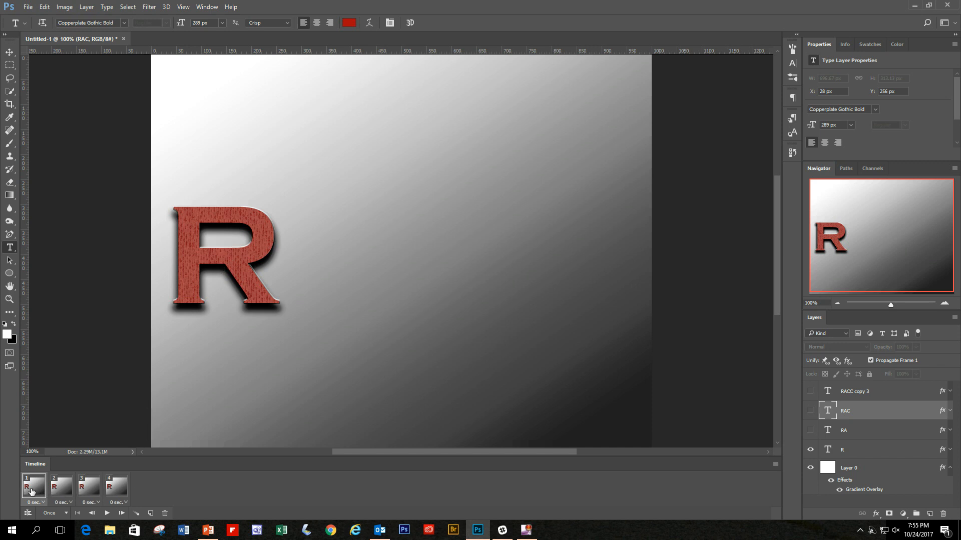
In frame 2, hide the R layer and show the RA layer
{"action": "left_click", "coordinate": [67, 489]}
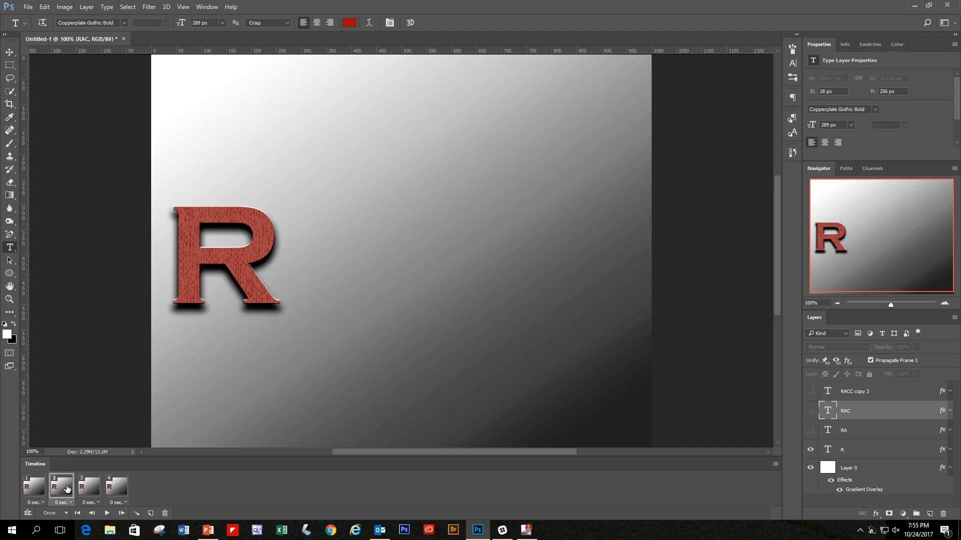
{"action": "left_click", "coordinate": [810, 450]}
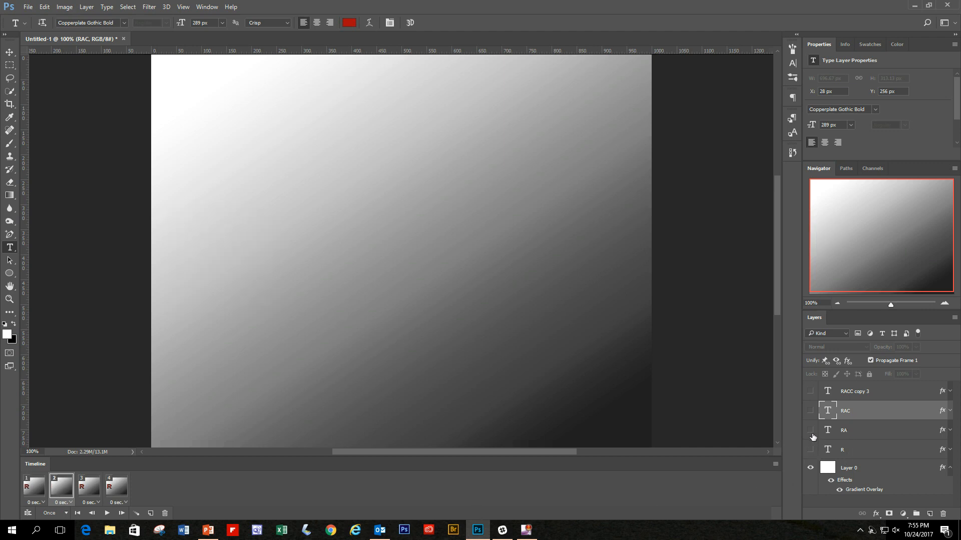
{"action": "left_click", "coordinate": [810, 430]}
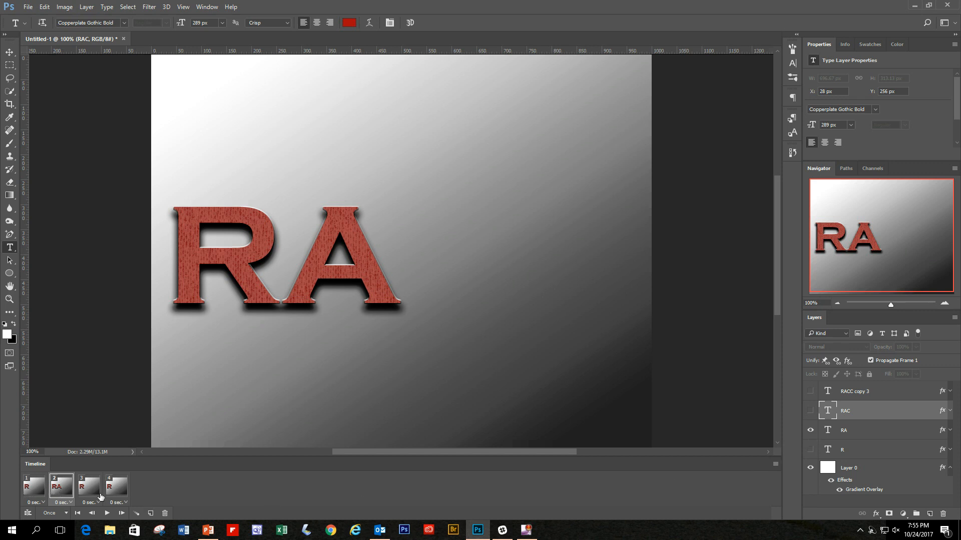
In frame 3, hide the R layer and show the RAC layer
{"action": "left_click", "coordinate": [98, 493]}
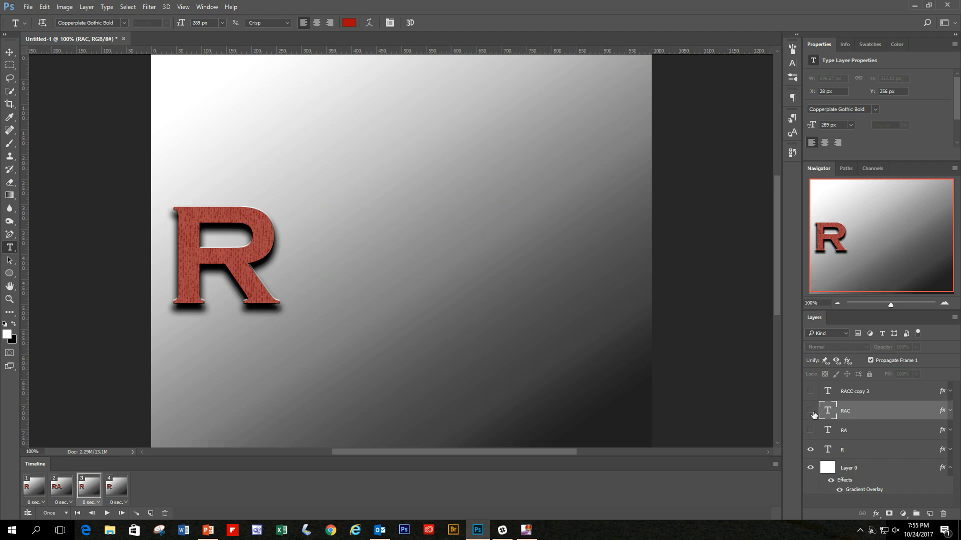
{"action": "left_click", "coordinate": [810, 451]}
{"action": "left_click", "coordinate": [810, 411]}
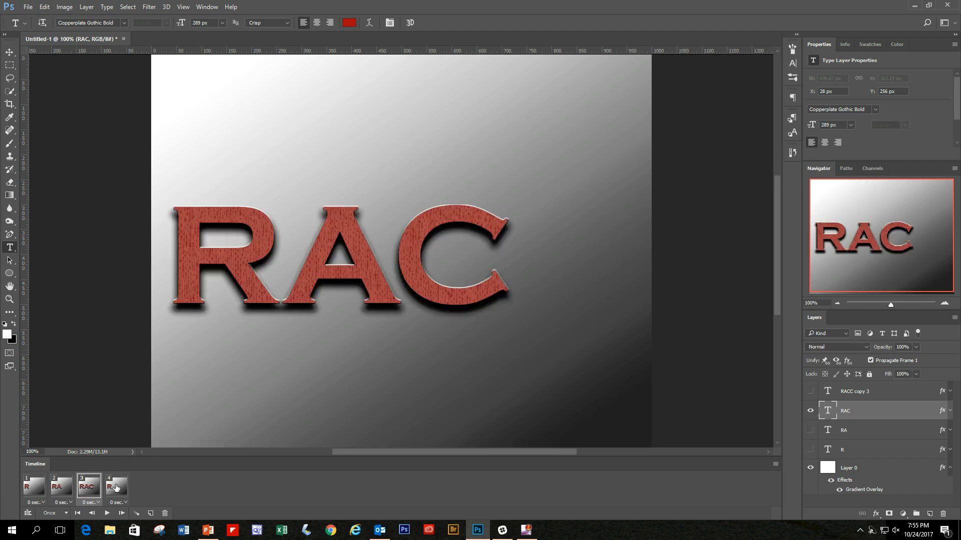
In frame 4, hide the R layer and show the RACC copy 3 layer
{"action": "left_click", "coordinate": [116, 488]}
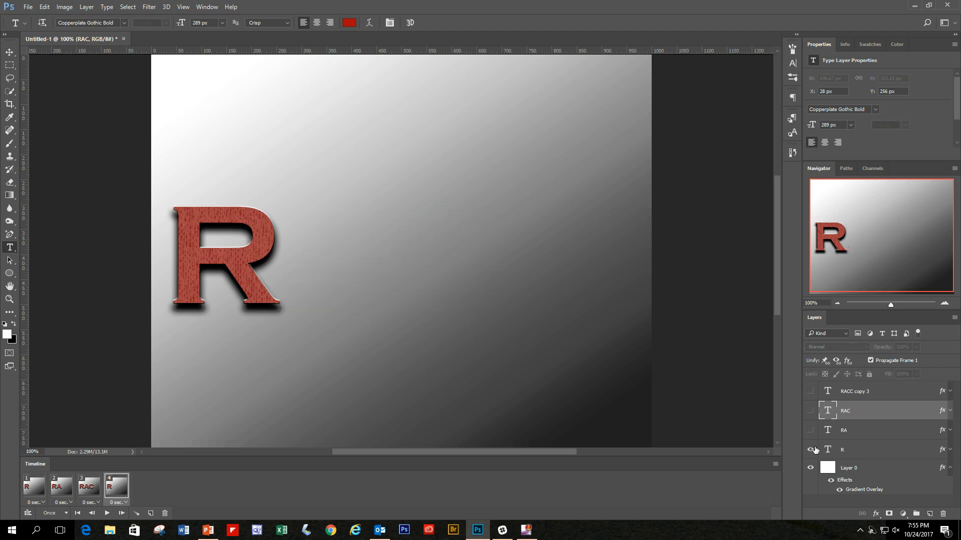
{"action": "left_click", "coordinate": [810, 450]}
{"action": "left_click", "coordinate": [811, 391]}
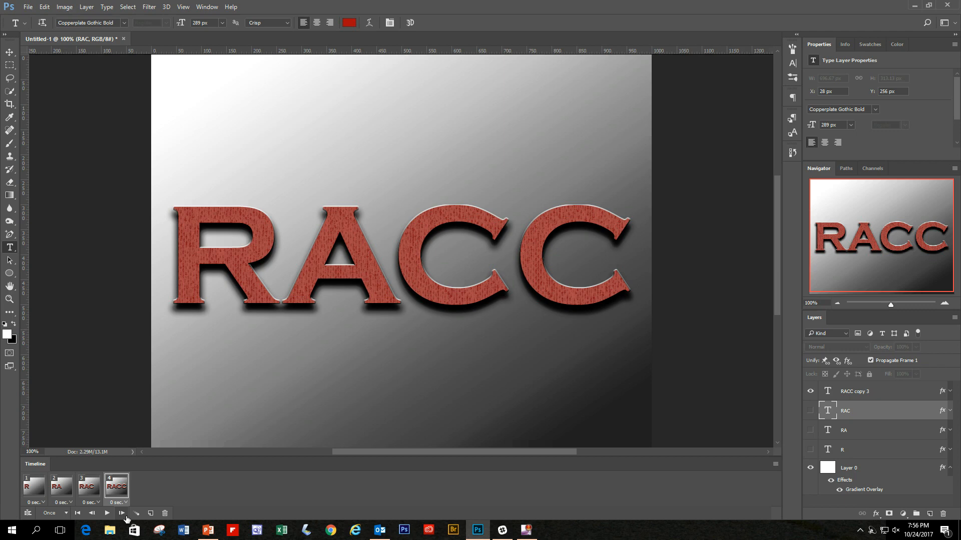
Play the frame animation from frame 1 to check its speed without frame delays
{"action": "left_click", "coordinate": [38, 498]}
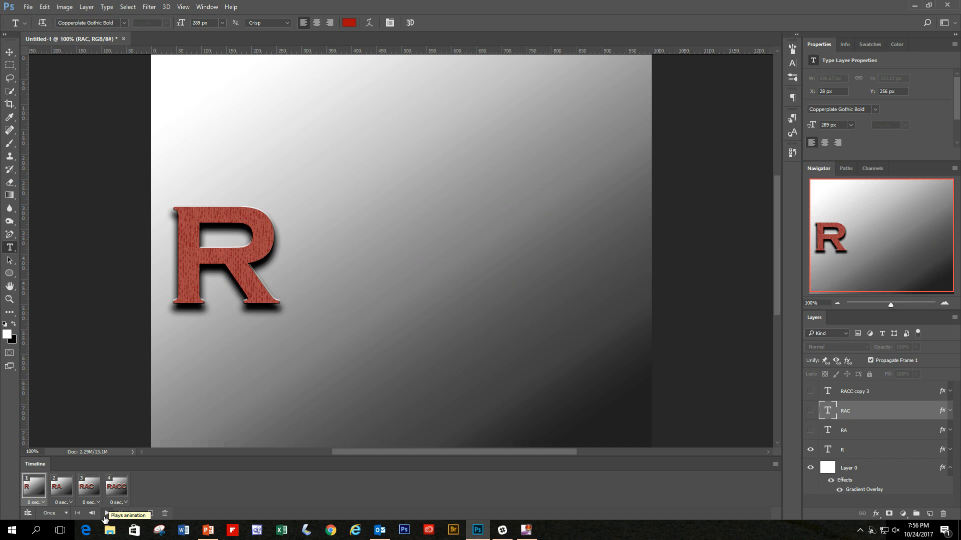
{"action": "left_click", "coordinate": [105, 515]}
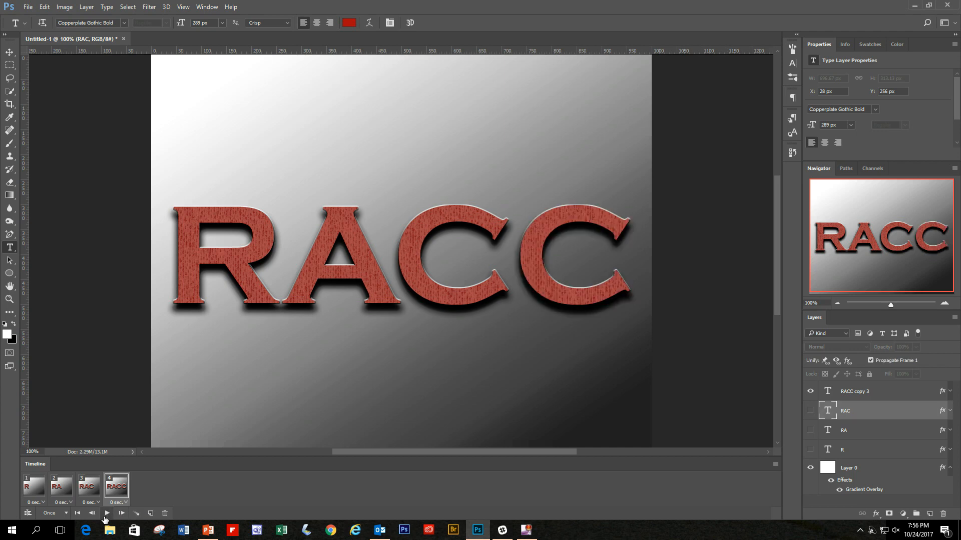
{"action": "left_click", "coordinate": [104, 519]}
Set the delay of all four animation frames to 1.0 second each
{"action": "left_click", "coordinate": [42, 503]}
{"action": "left_click", "coordinate": [45, 427]}
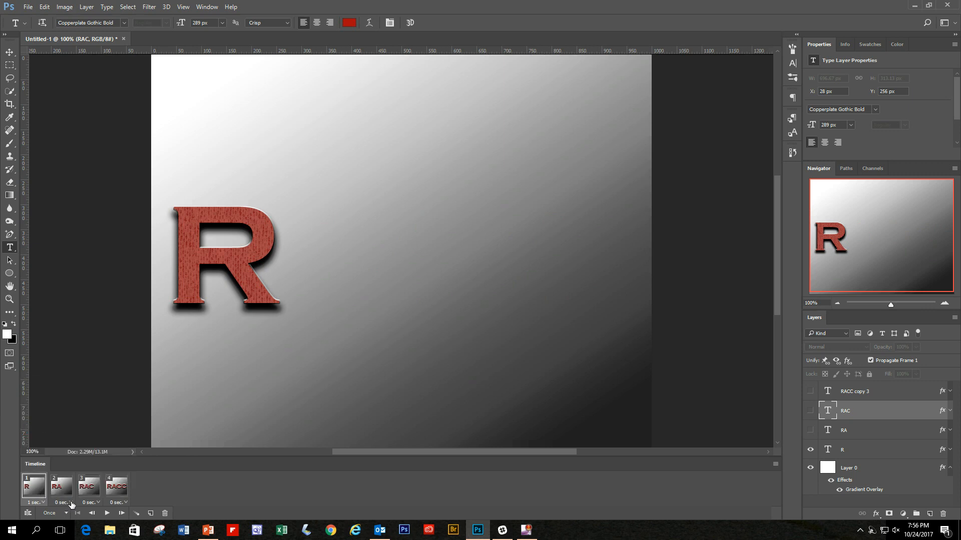
{"action": "left_click", "coordinate": [70, 503]}
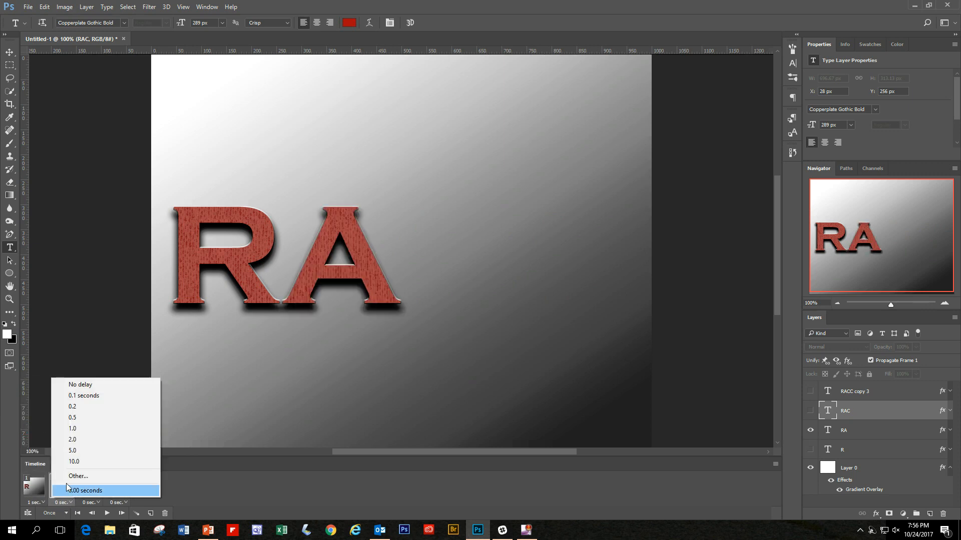
{"action": "left_click", "coordinate": [75, 431]}
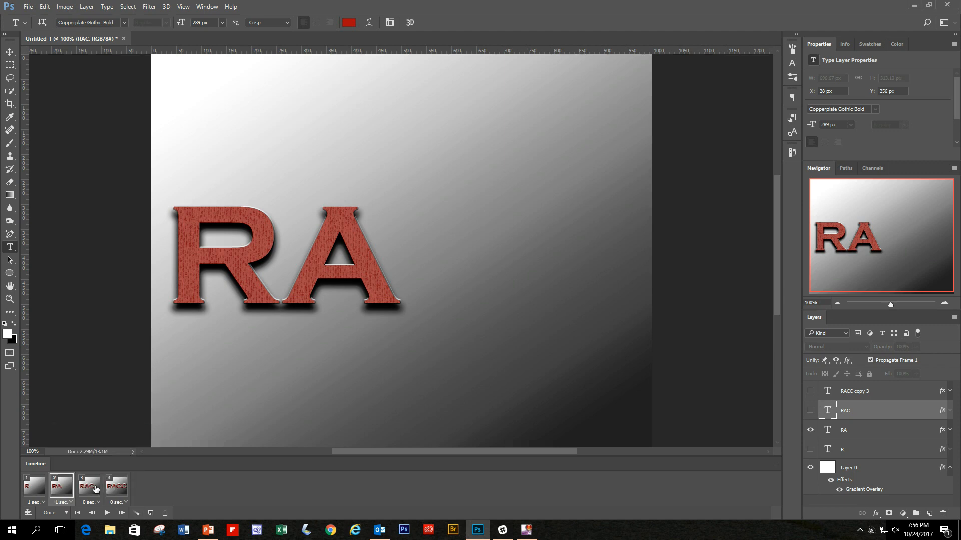
{"action": "left_click", "coordinate": [88, 488]}
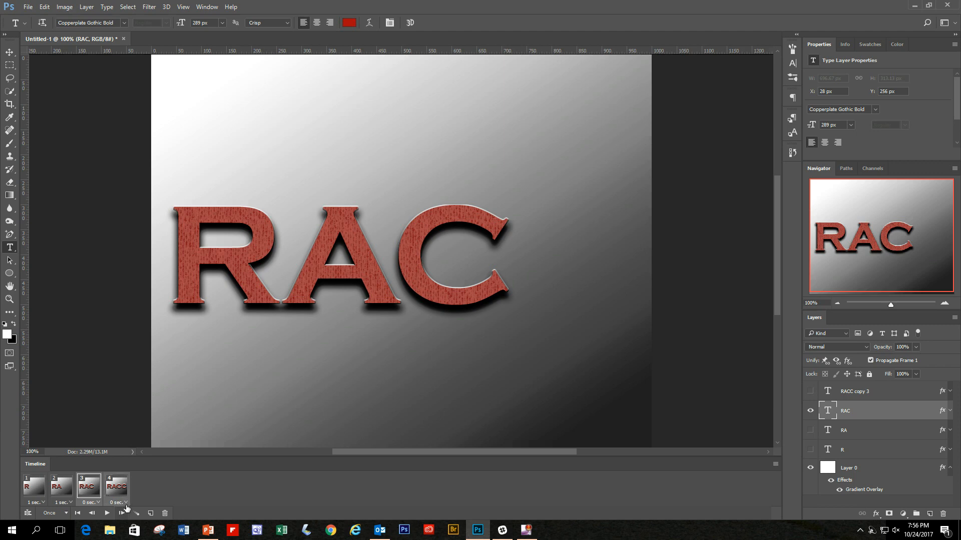
{"action": "left_click", "coordinate": [126, 502]}
{"action": "left_click", "coordinate": [133, 431]}
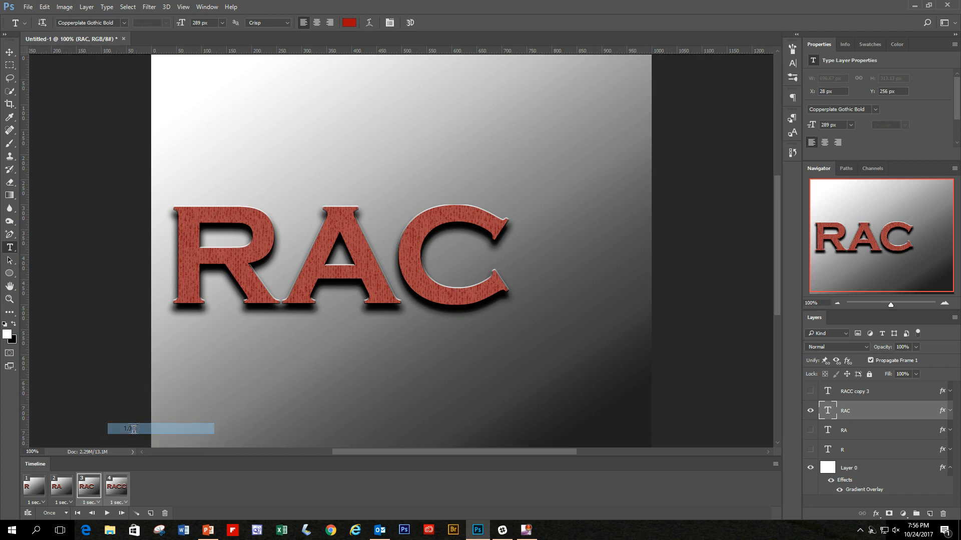
Play the animation from frame 1 to review the one-second frame timing
{"action": "left_click", "coordinate": [36, 492]}
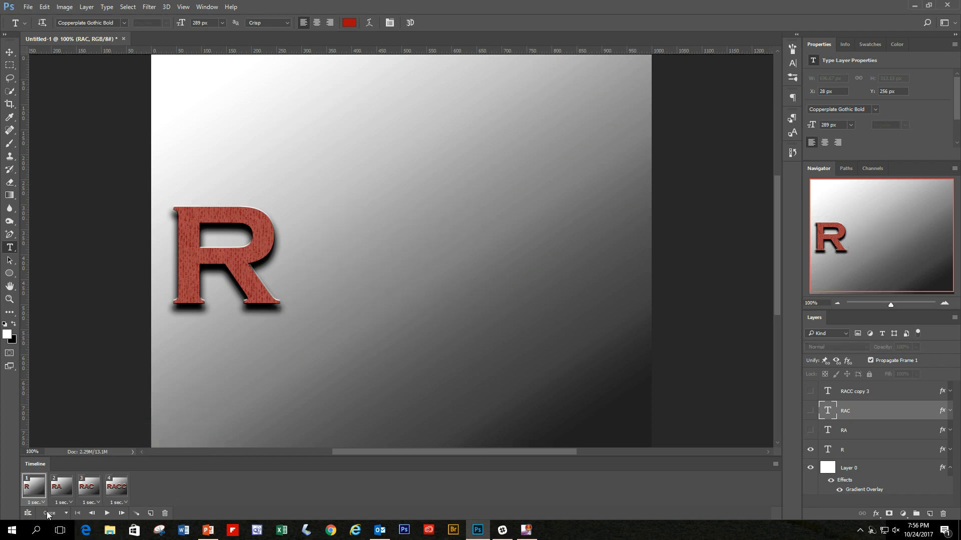
{"action": "left_click", "coordinate": [107, 514]}
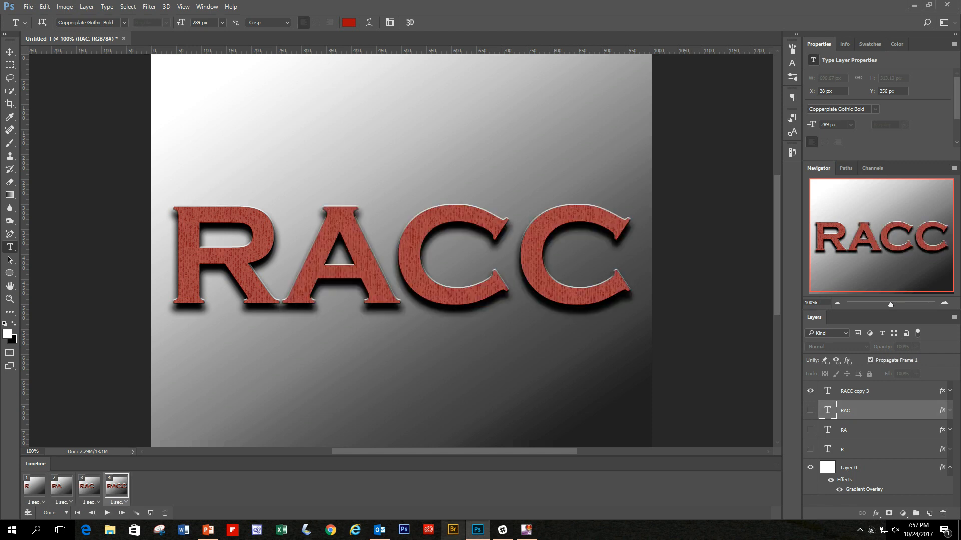
{"action": "left_click", "coordinate": [106, 514]}
Duplicate the full RACC frame and move the copy to the start of the animation
{"action": "left_click", "coordinate": [152, 516]}
{"action": "left_click_drag", "start_coordinate": [142, 490], "coordinate": [26, 488]}
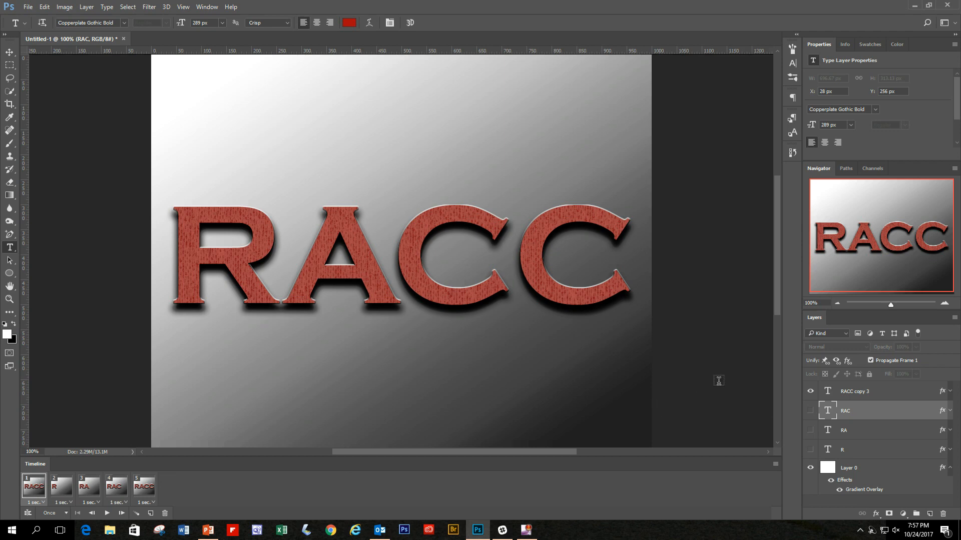
Hide the RACC copy 3 text layer in frame 1 to leave only the gradient background, and play the animation
{"action": "left_click", "coordinate": [811, 391]}
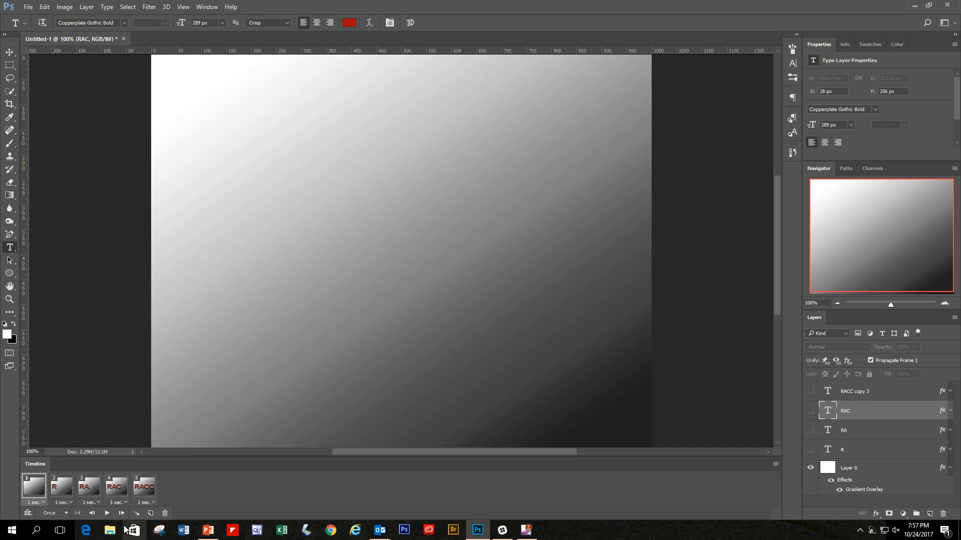
{"action": "left_click", "coordinate": [108, 514]}
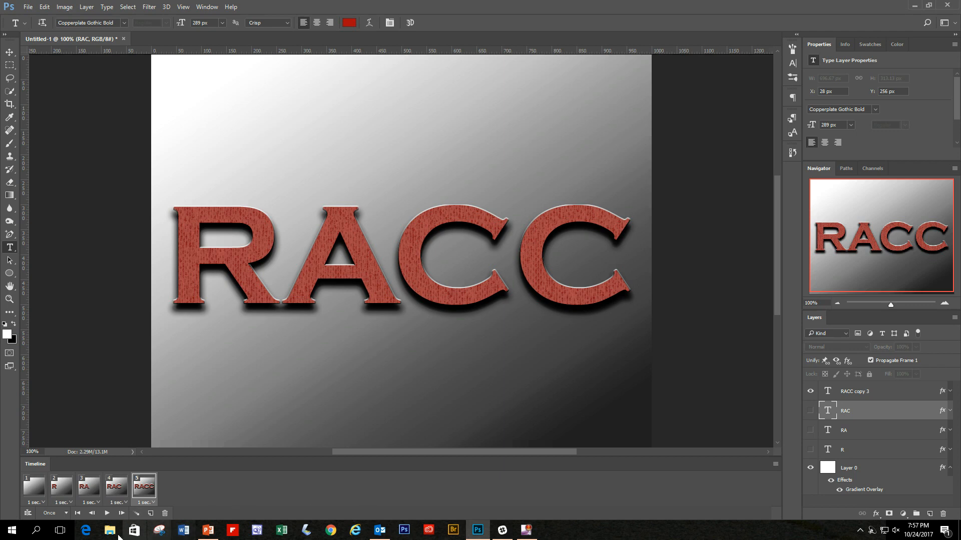
Set the animation's looping to 3 times and play it from frame 1
{"action": "left_click", "coordinate": [66, 512]}
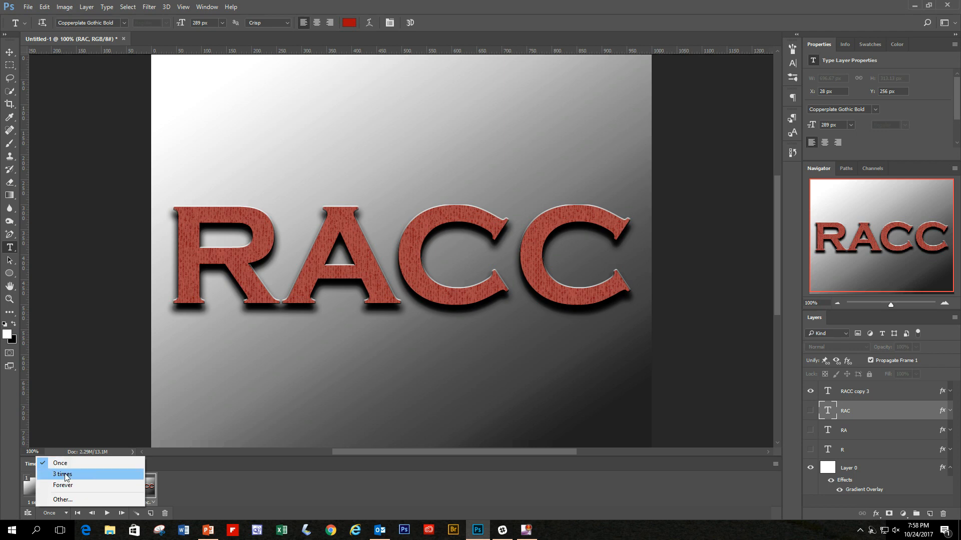
{"action": "left_click", "coordinate": [76, 500]}
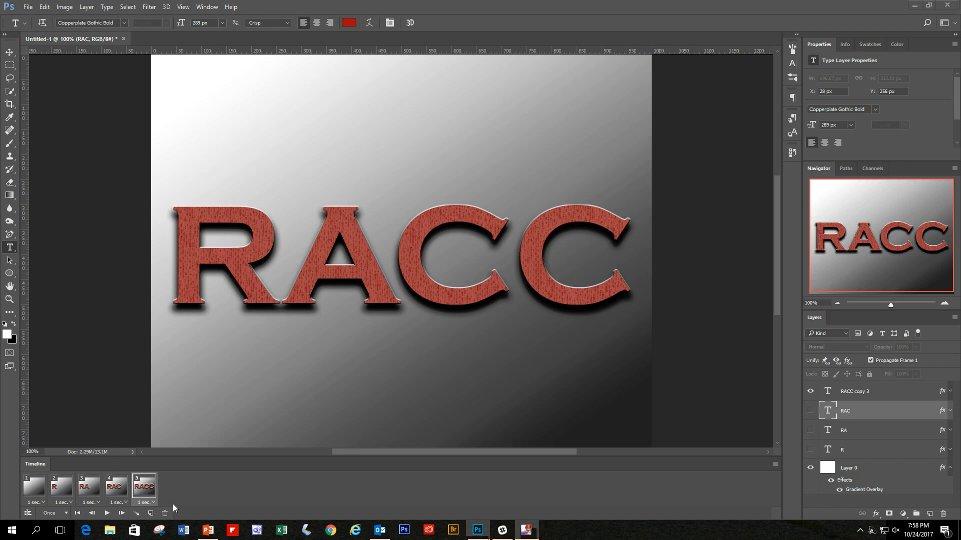
{"action": "left_click", "coordinate": [66, 513]}
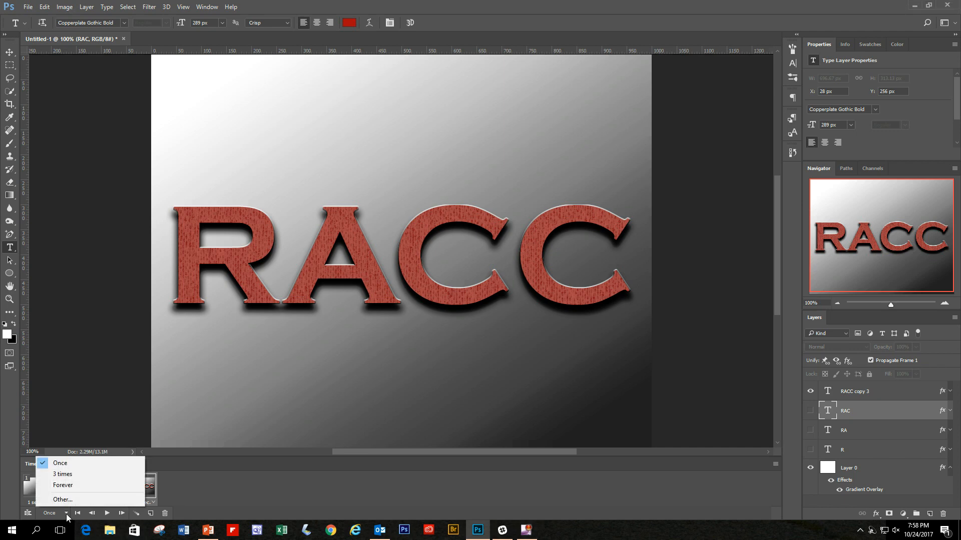
{"action": "left_click", "coordinate": [63, 474]}
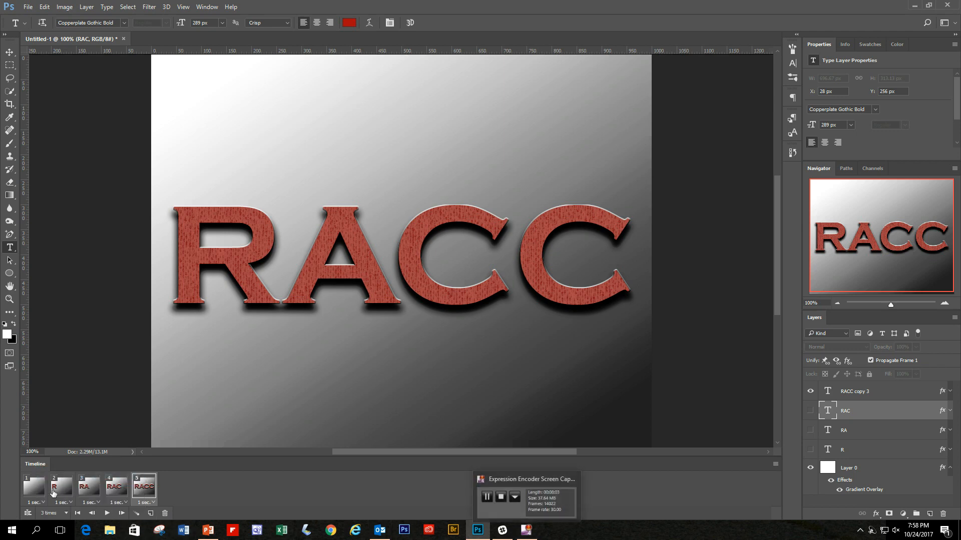
{"action": "left_click", "coordinate": [34, 488]}
{"action": "left_click", "coordinate": [106, 513]}
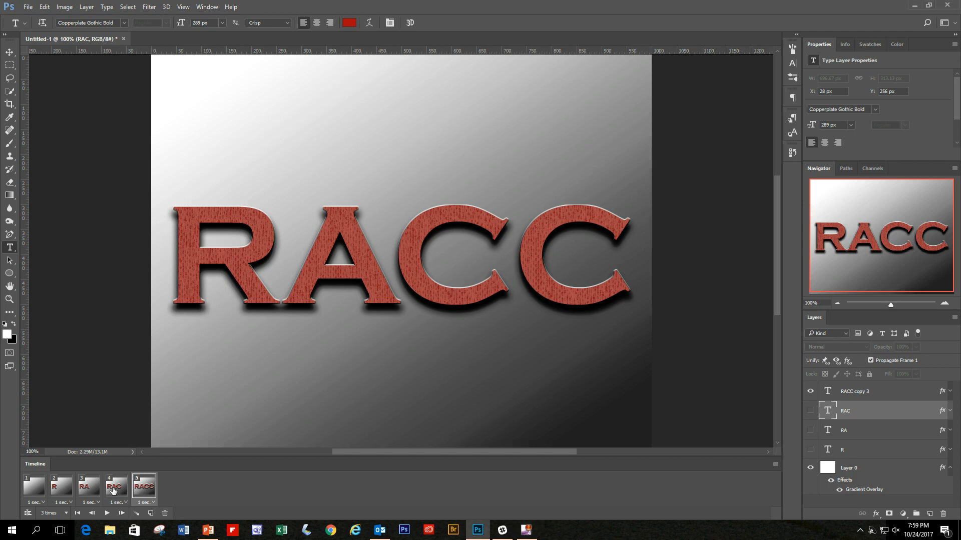
Duplicate the final RACC frame and make the copy show only the RAC text layer over the background
{"action": "left_click", "coordinate": [150, 514]}
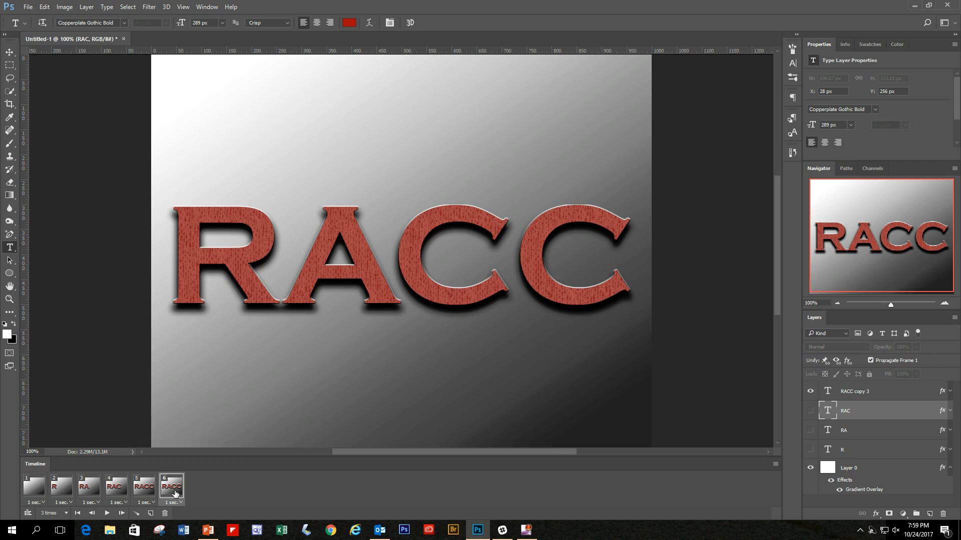
{"action": "left_click", "coordinate": [810, 392]}
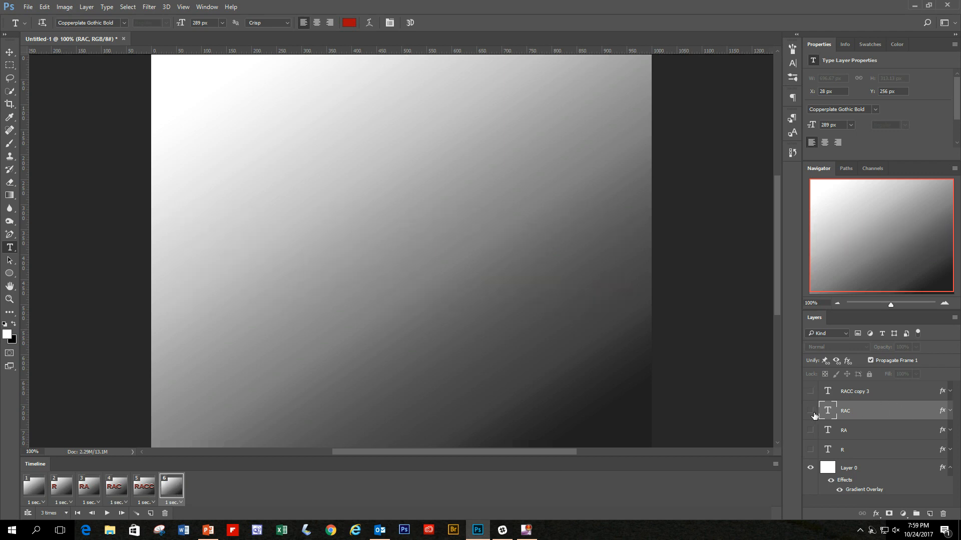
{"action": "left_click", "coordinate": [811, 411]}
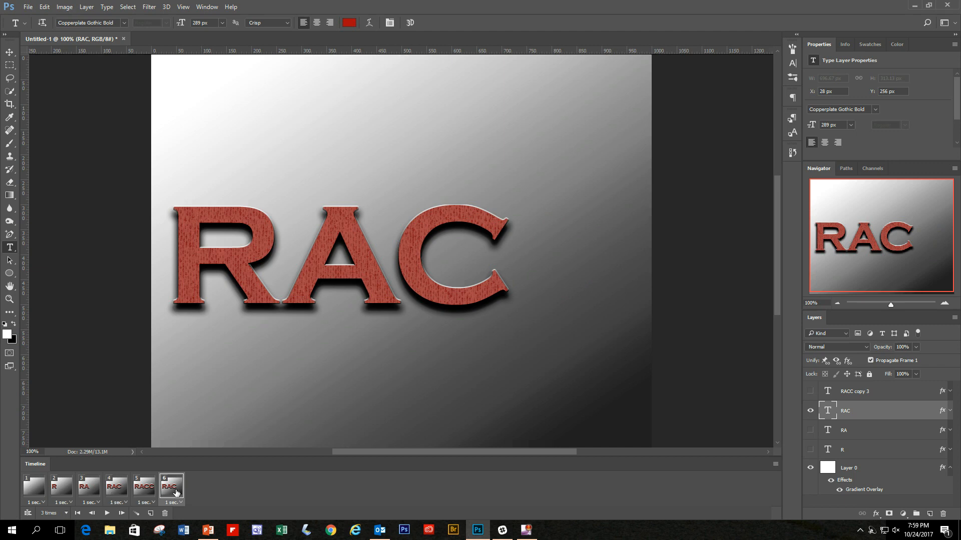
Add a seventh frame showing the RA text layer in place of RAC
{"action": "left_click", "coordinate": [151, 514]}
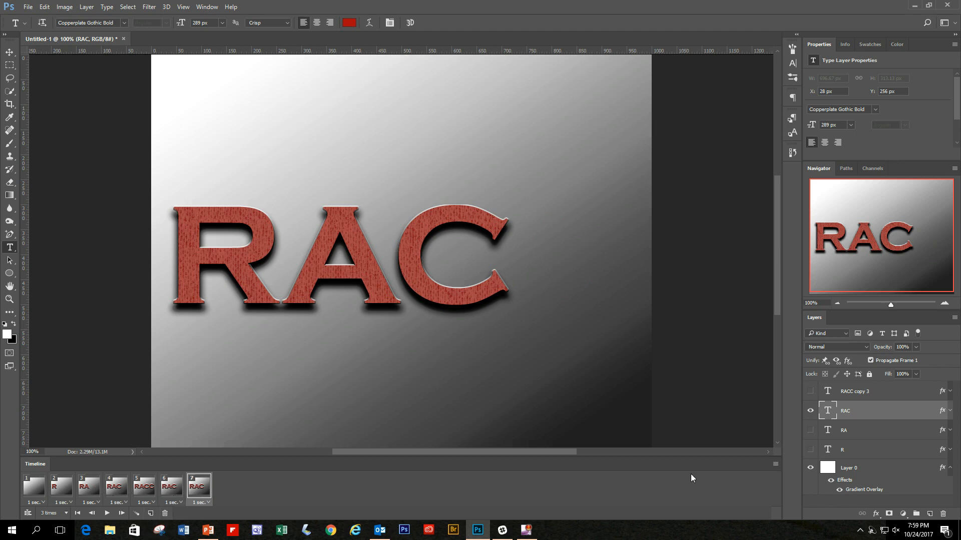
{"action": "left_click", "coordinate": [810, 431]}
{"action": "left_click", "coordinate": [810, 410]}
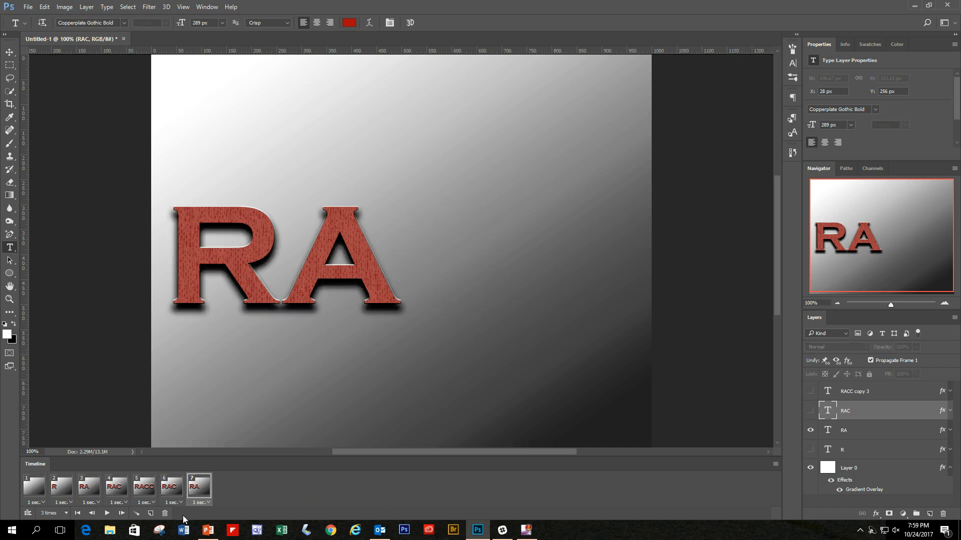
Add an eighth frame showing the R text layer in place of RA
{"action": "left_click", "coordinate": [152, 515]}
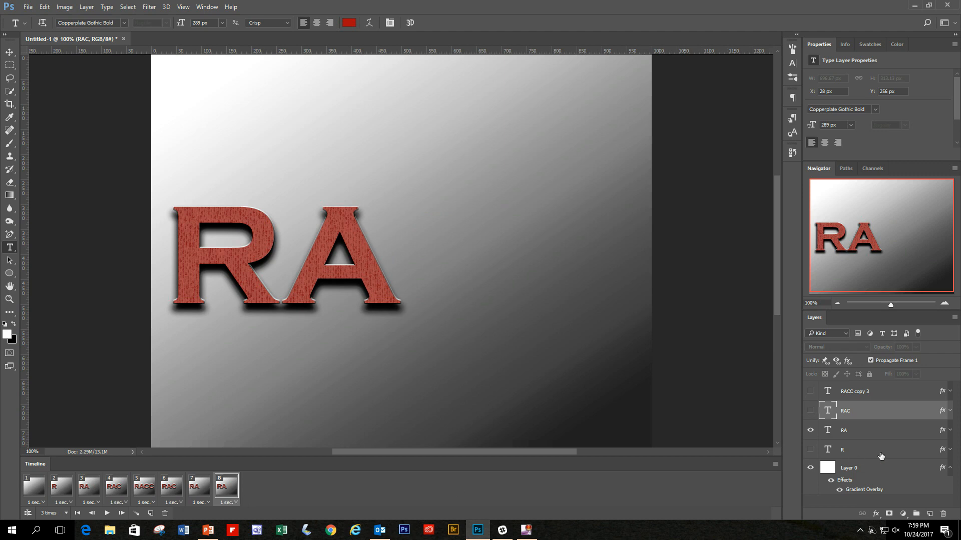
{"action": "left_click", "coordinate": [810, 431]}
{"action": "left_click", "coordinate": [811, 450]}
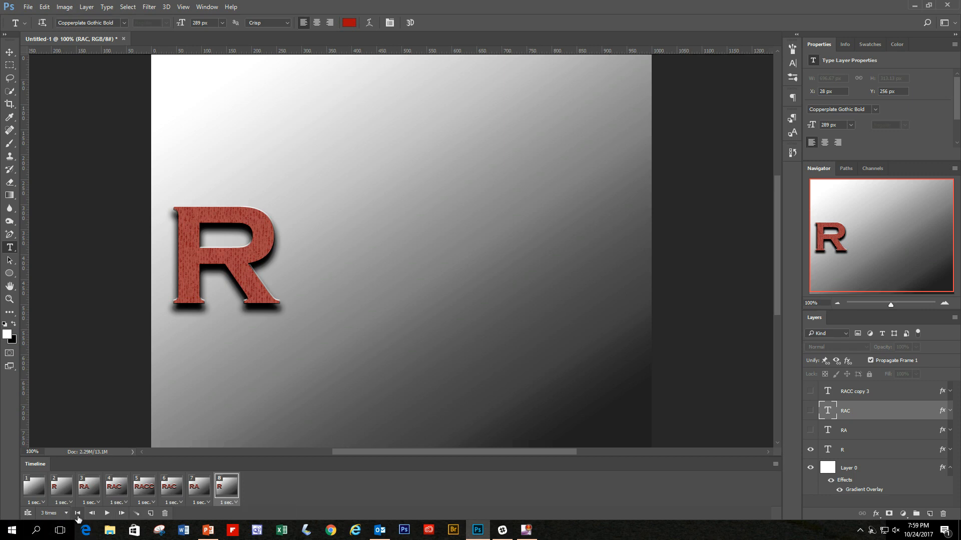
Play the eight-frame animation from frame 1 to review the letters appearing and disappearing
{"action": "left_click", "coordinate": [43, 488]}
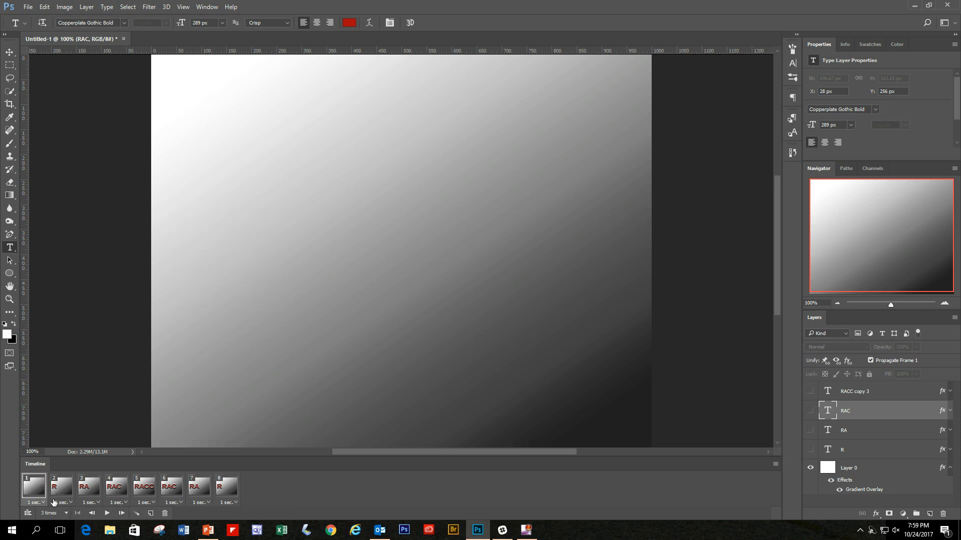
{"action": "left_click", "coordinate": [105, 514]}
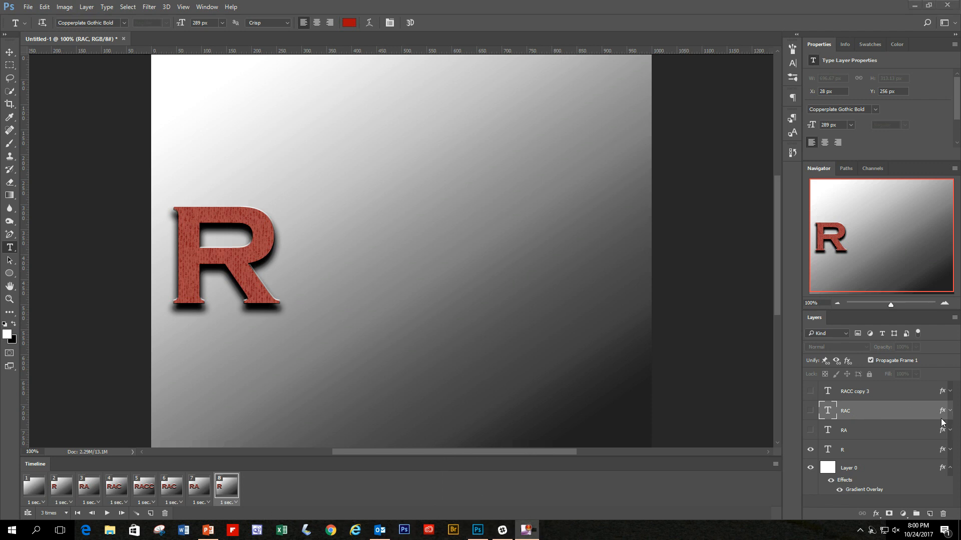
Duplicate the RACC copy 3 text layer and hide the R layer in frame 8, leaving the full word visible
{"action": "scroll", "coordinate": [934, 417], "scroll_direction": "up", "scroll_amount": 1}
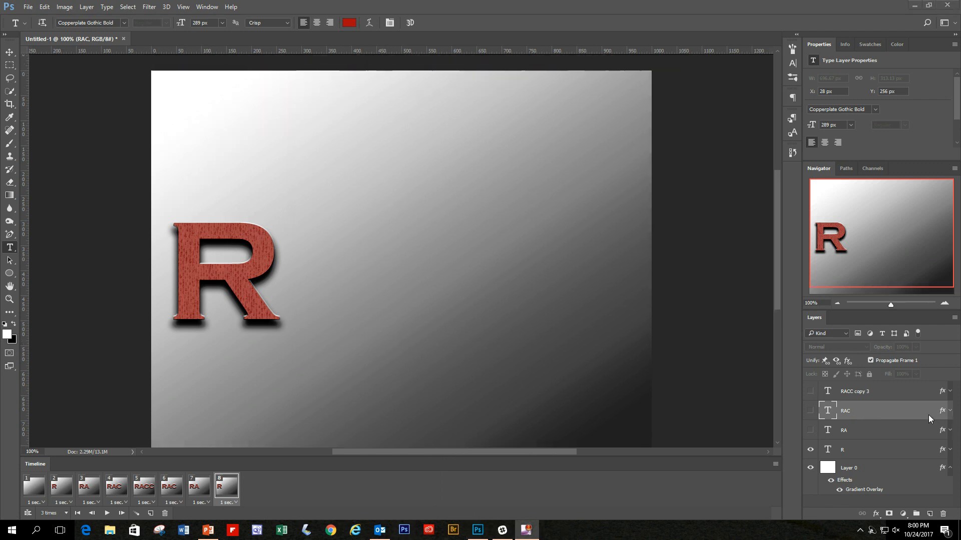
{"action": "left_click", "coordinate": [810, 391]}
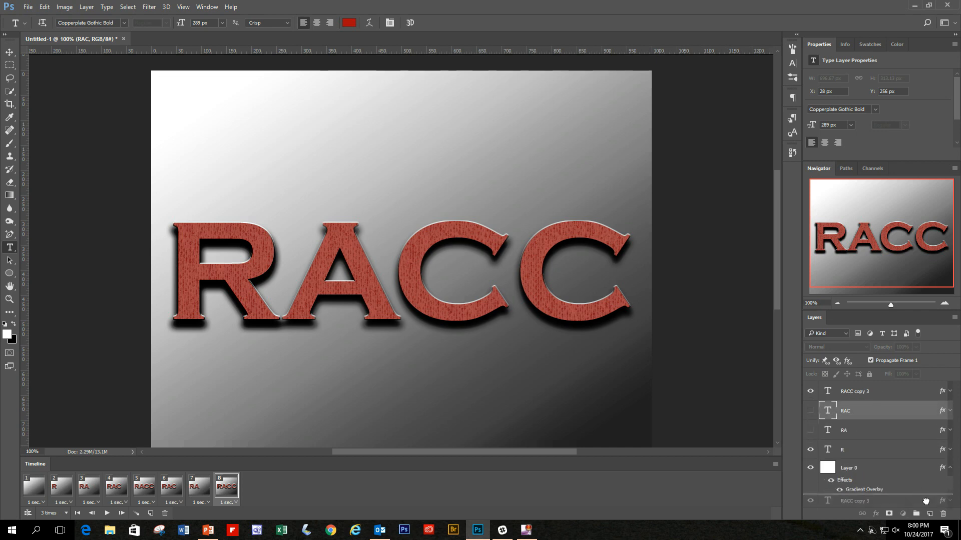
{"action": "left_click", "coordinate": [931, 516]}
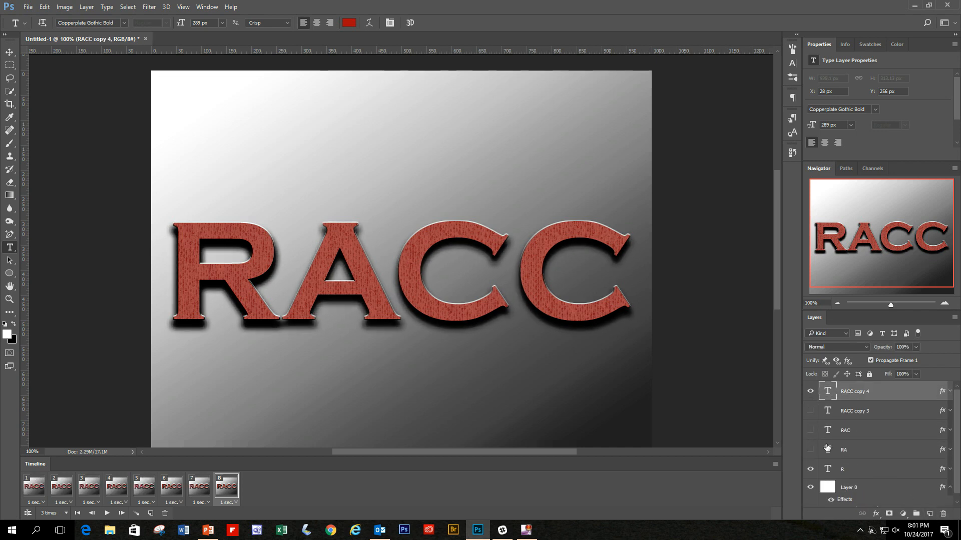
{"action": "left_click", "coordinate": [811, 469]}
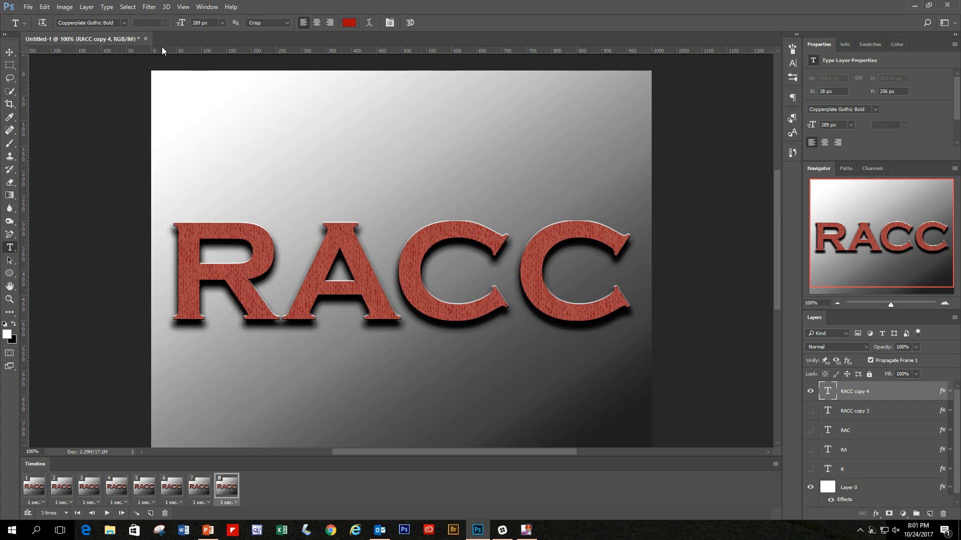
Scale the duplicated RACC text vertically to about 210% height, keeping its width at 100%, and apply the transform
{"action": "left_click", "coordinate": [61, 8]}
{"action": "mouse_move", "coordinate": [45, 7]}
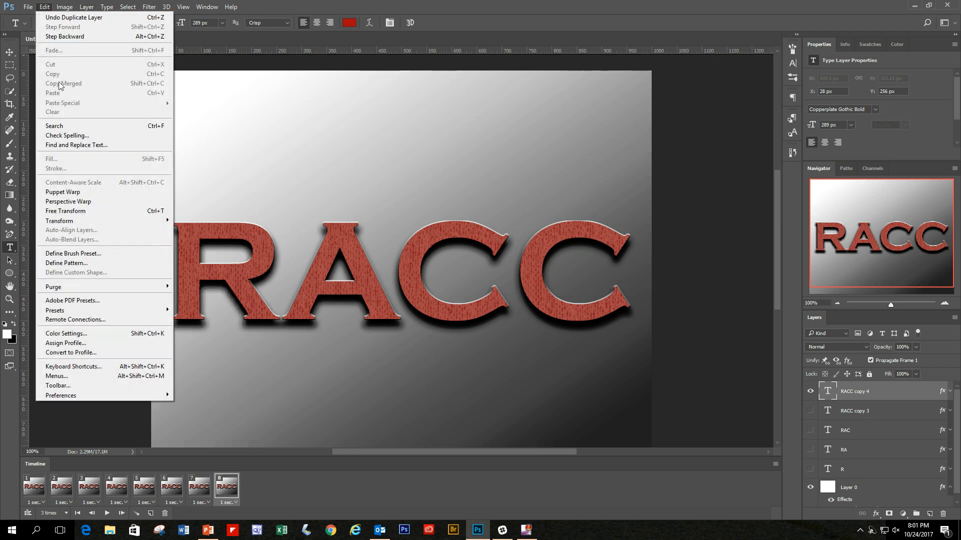
{"action": "mouse_move", "coordinate": [80, 222]}
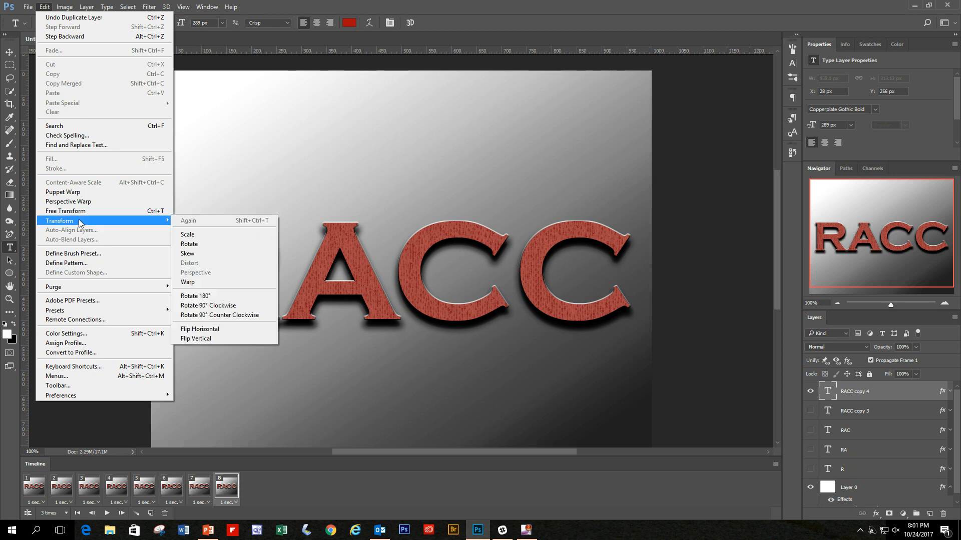
{"action": "left_click", "coordinate": [195, 237]}
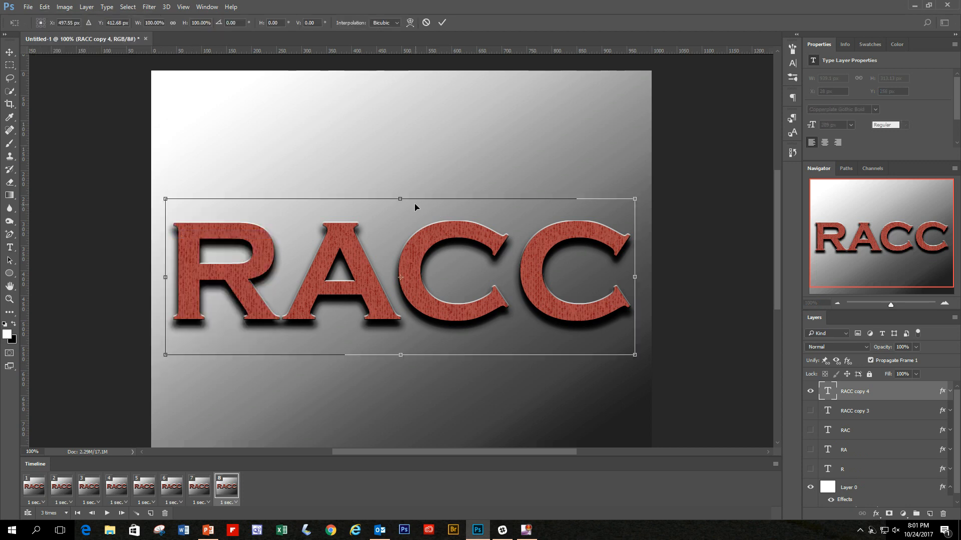
{"action": "left_click_drag", "start_coordinate": [400, 199], "coordinate": [400, 102]}
{"action": "left_click_drag", "start_coordinate": [401, 356], "coordinate": [405, 433]}
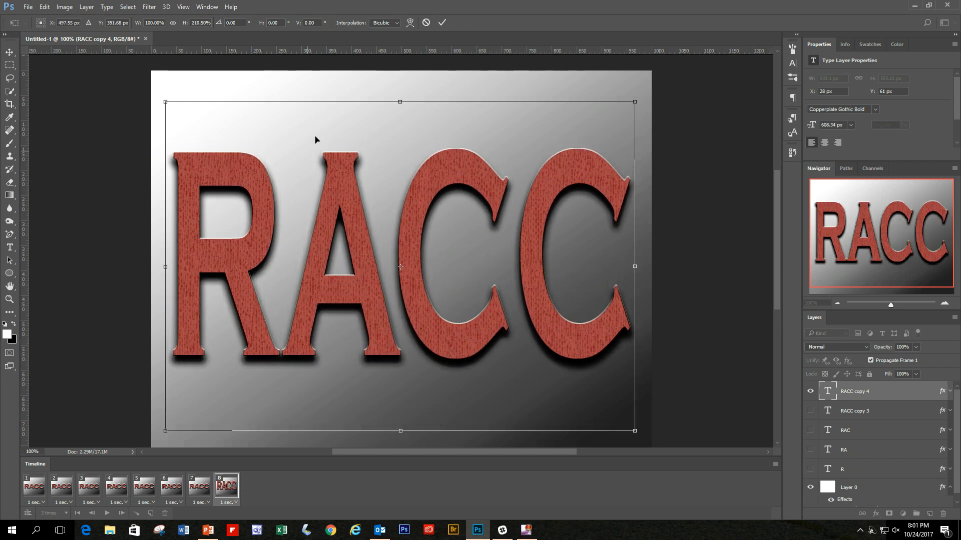
{"action": "left_click", "coordinate": [443, 21]}
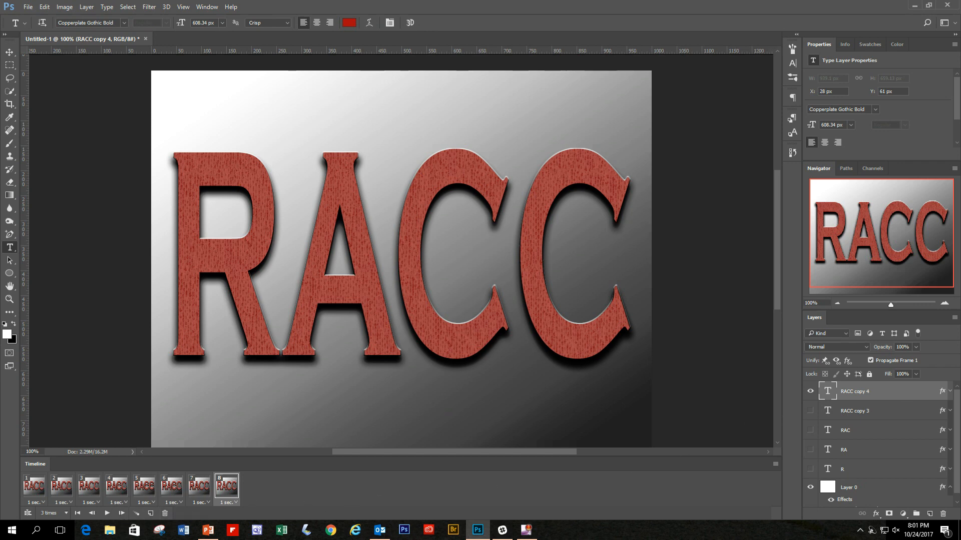
Duplicate frame 8 with the stretched RACC text as a ninth frame
{"action": "left_click", "coordinate": [150, 514]}
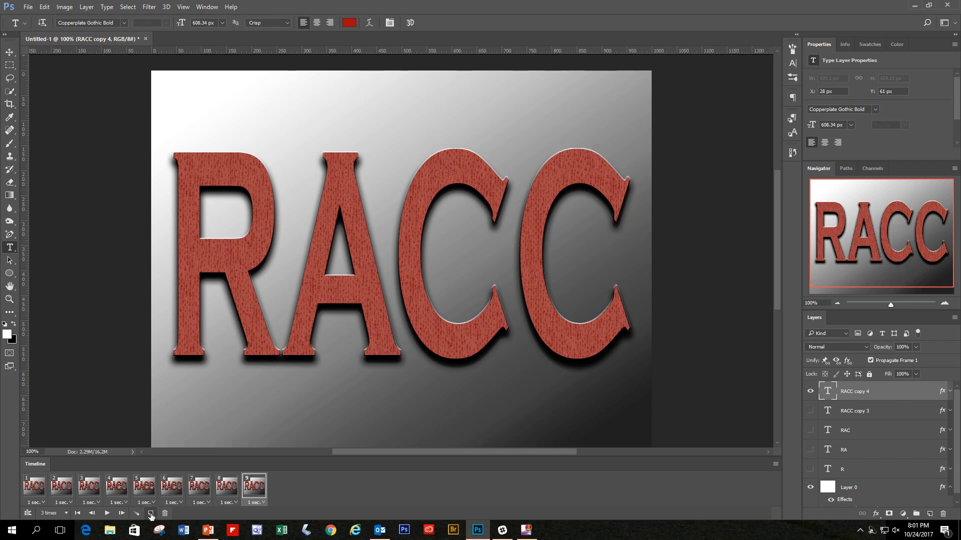